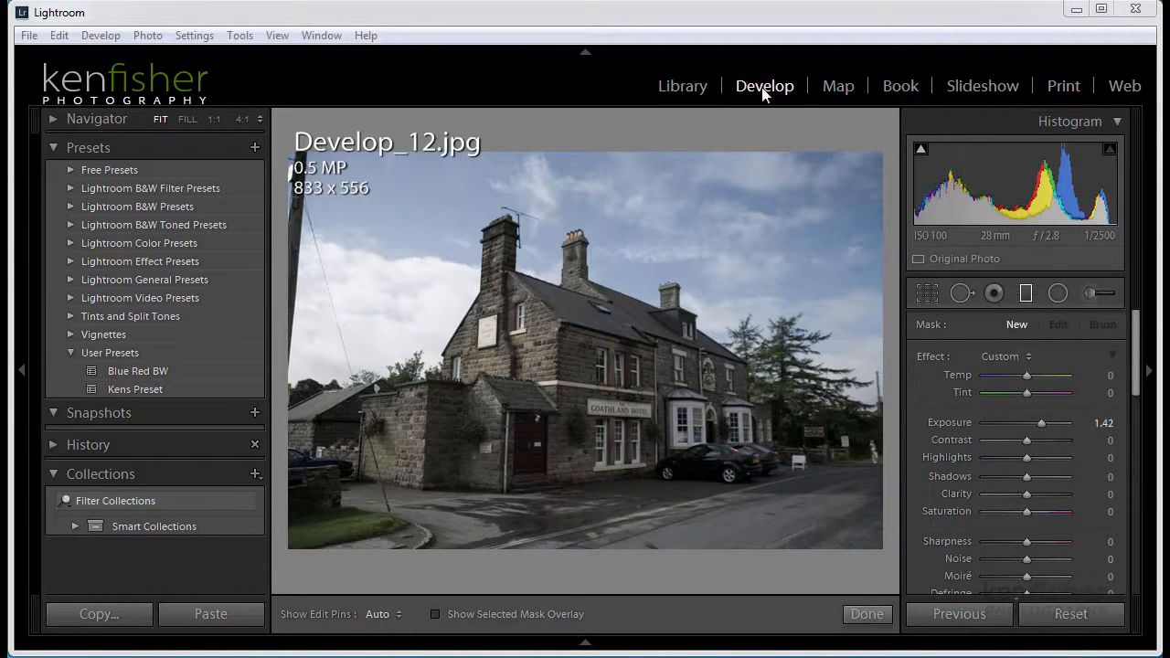
Draw a graduated filter from the sky down to the hotel's ground floor and set its exposure to −1.01
left_click(1032, 300)
left_click(1029, 301)
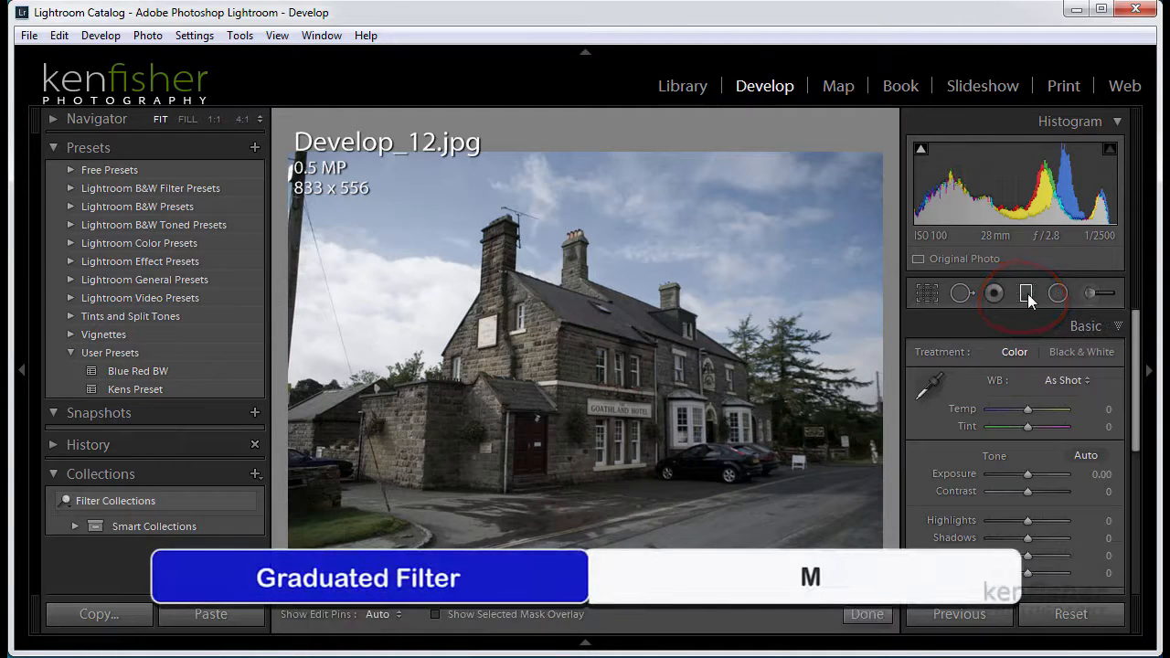
left_click(1029, 299)
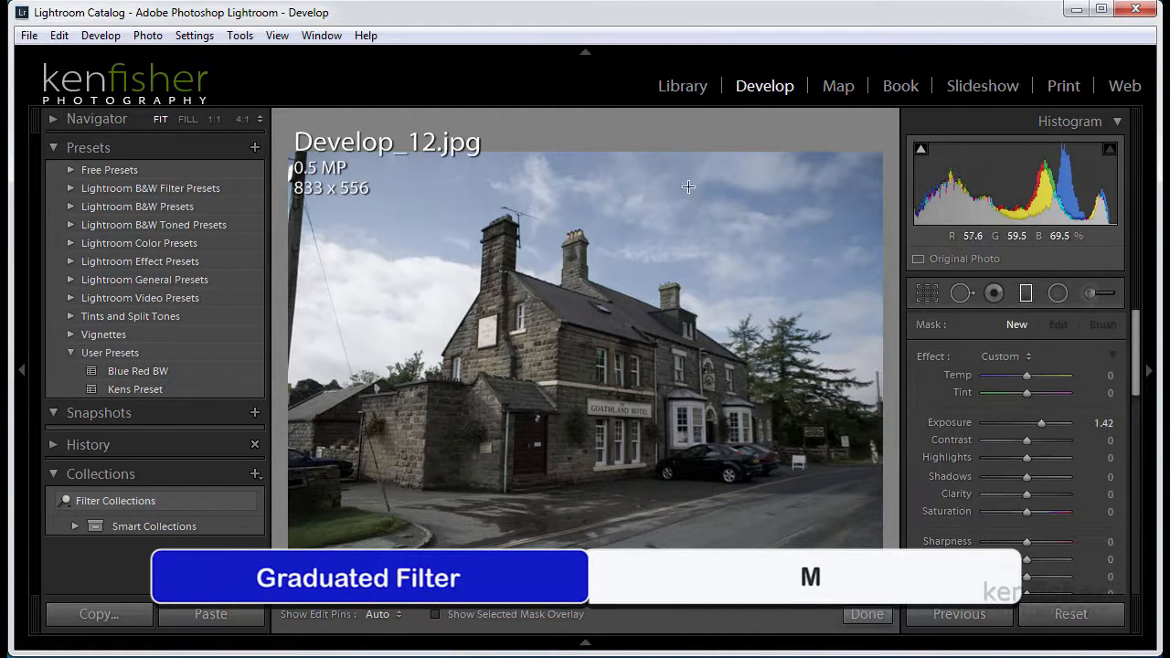
left_click_drag(670, 217, 677, 408)
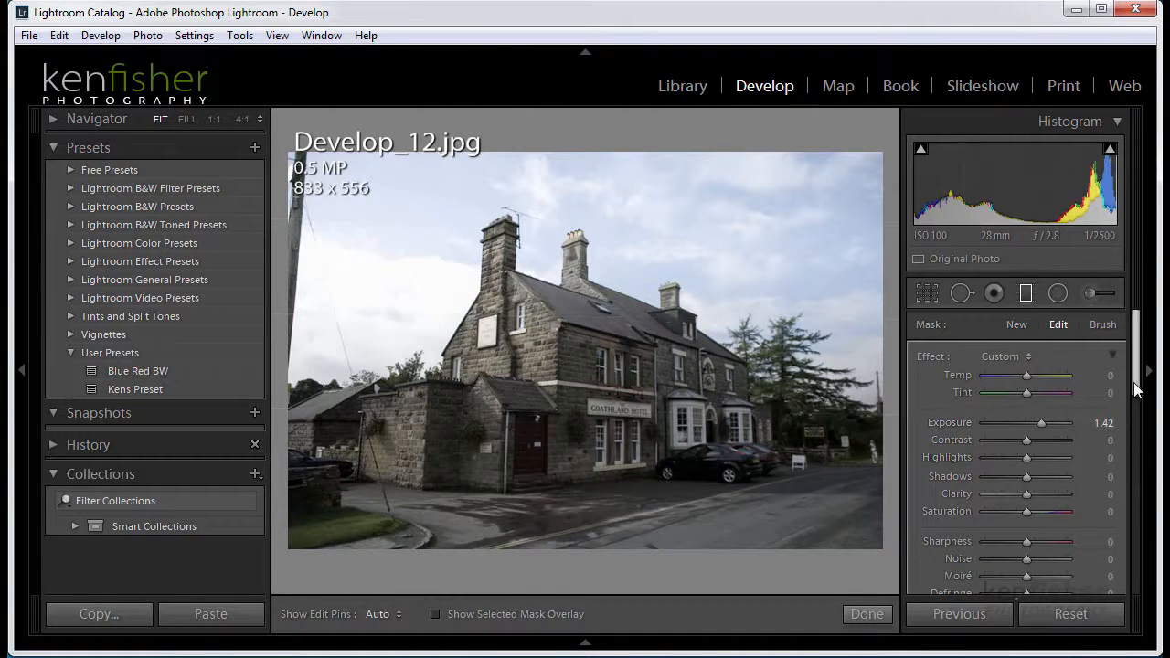
scroll(1138, 395, "down", 1)
scroll(1138, 394, "down", 1)
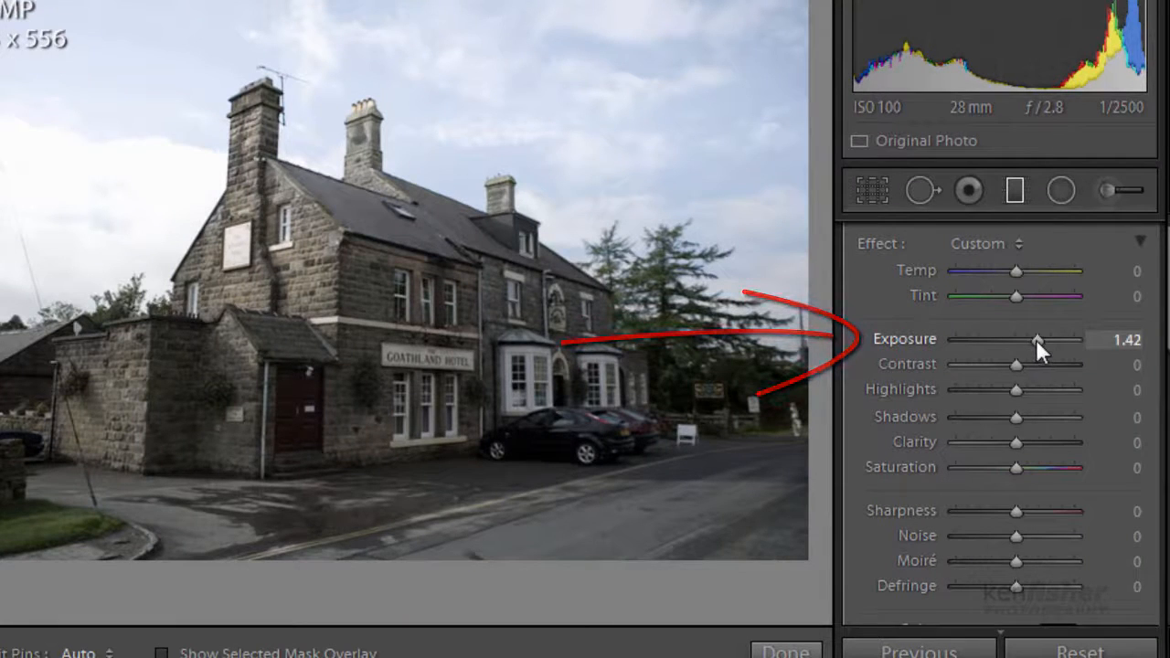
left_click_drag(1035, 339, 998, 348)
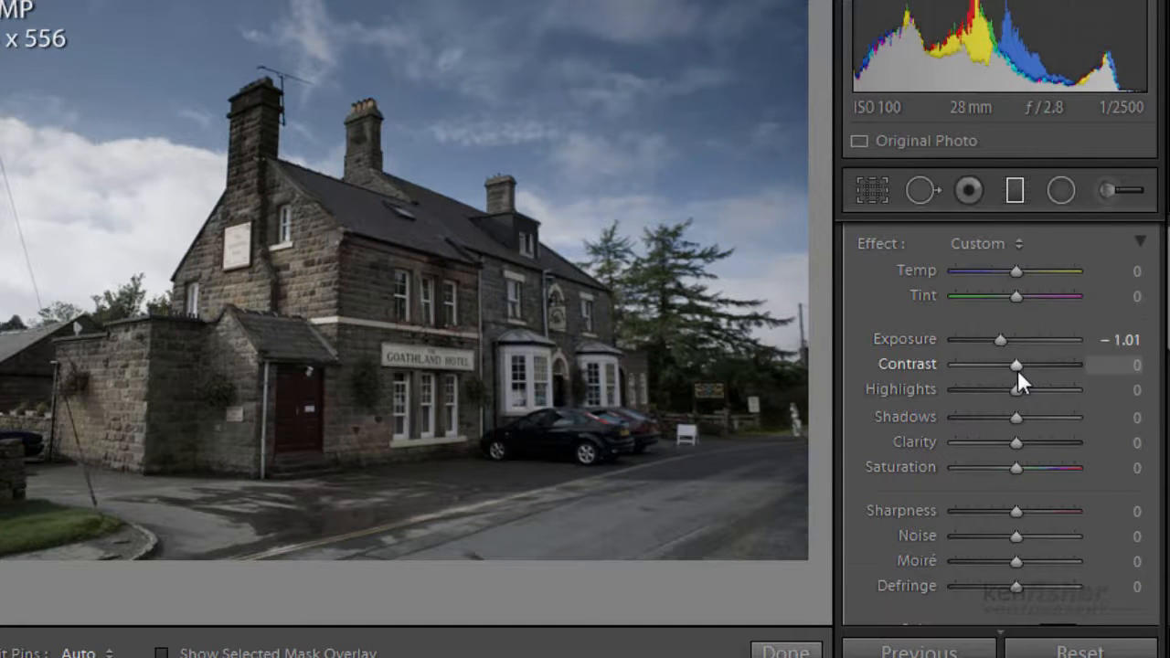
Show the selected mask overlay and move the graduated filter slightly further down the hotel photo
left_click_drag(498, 90, 498, 361)
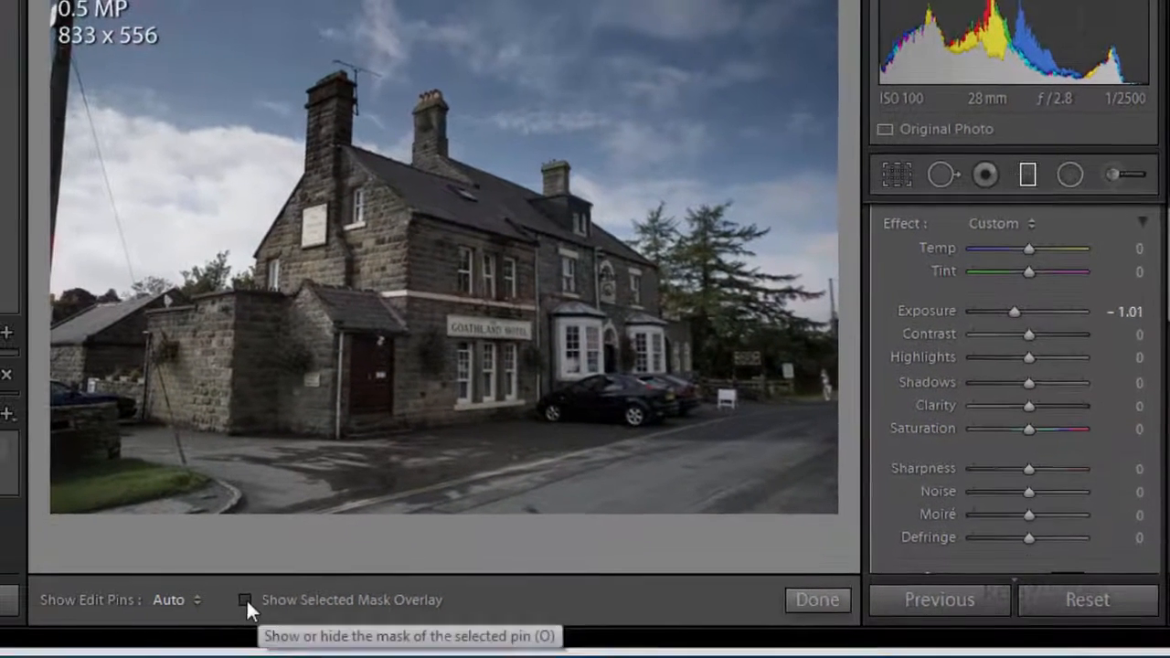
left_click(161, 653)
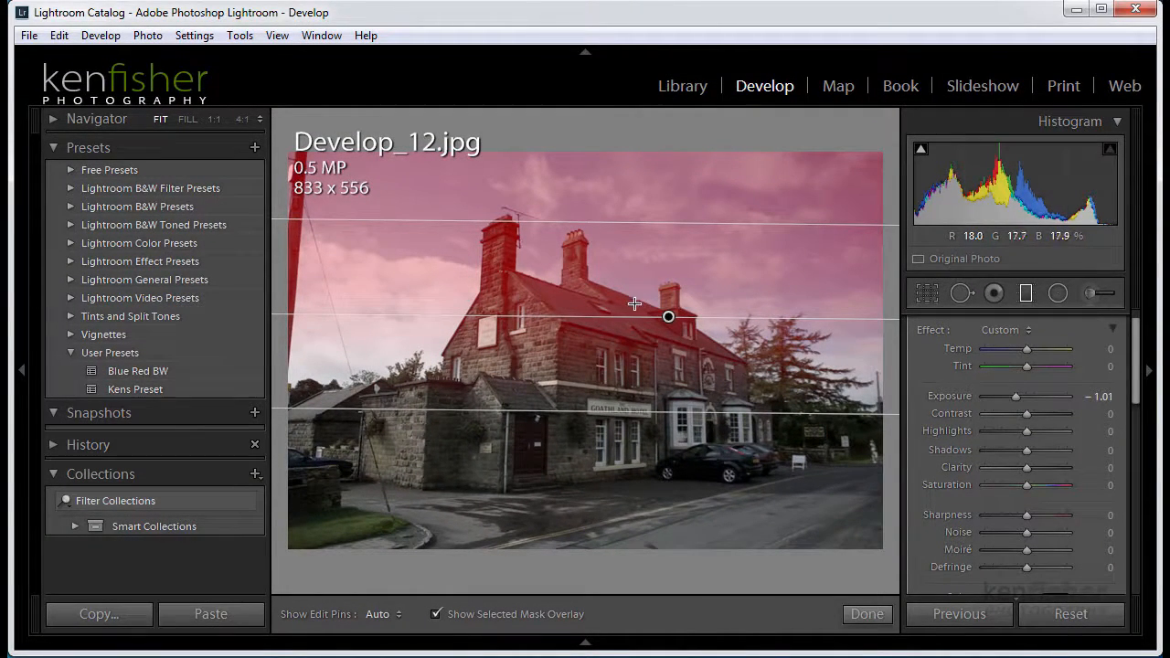
left_click_drag(668, 318, 668, 329)
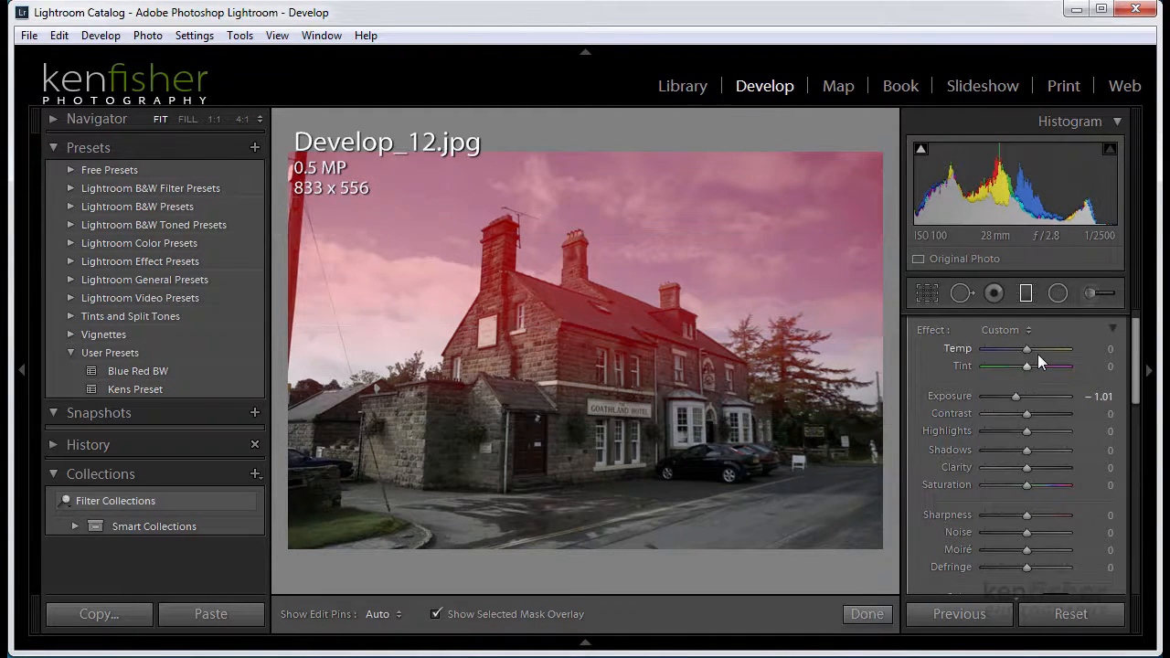
Switch the graduated filter's mask to brush editing in Erase mode with the feather set to 49
scroll(1137, 357, "up", 1)
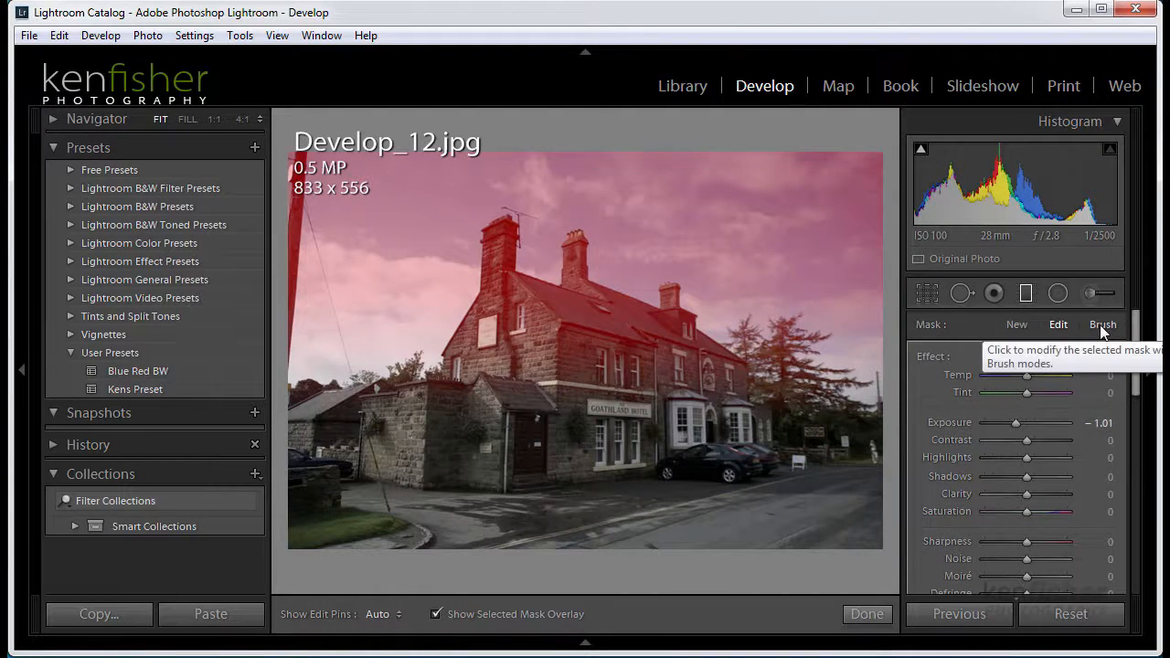
left_click(1100, 326)
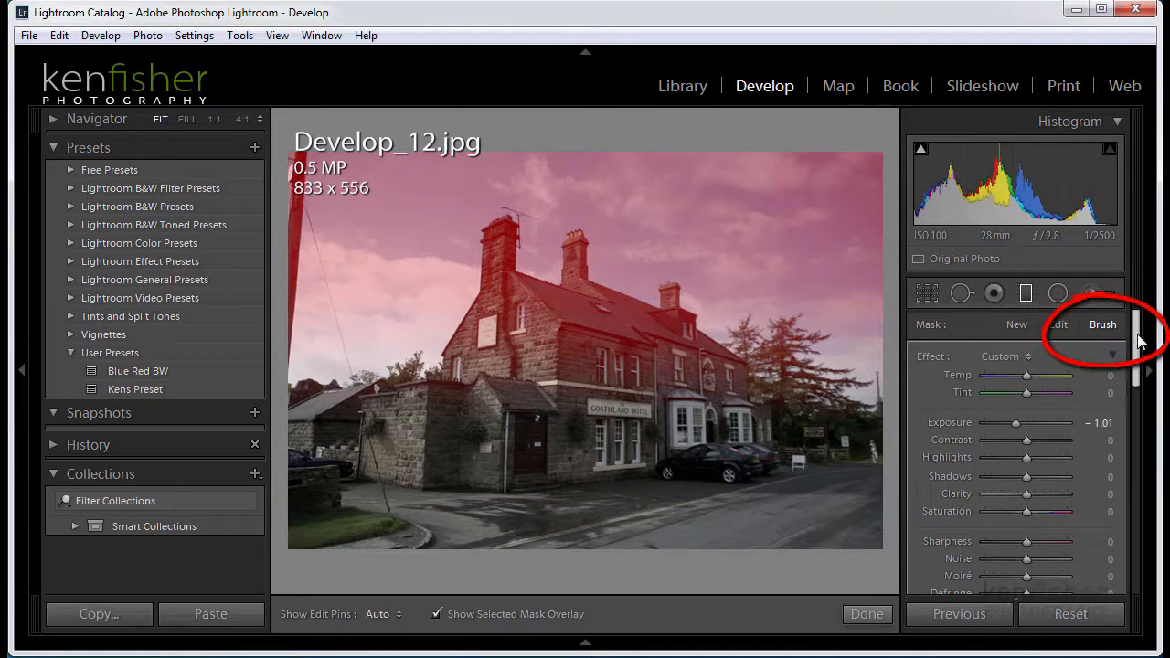
left_click_drag(1137, 344, 1130, 428)
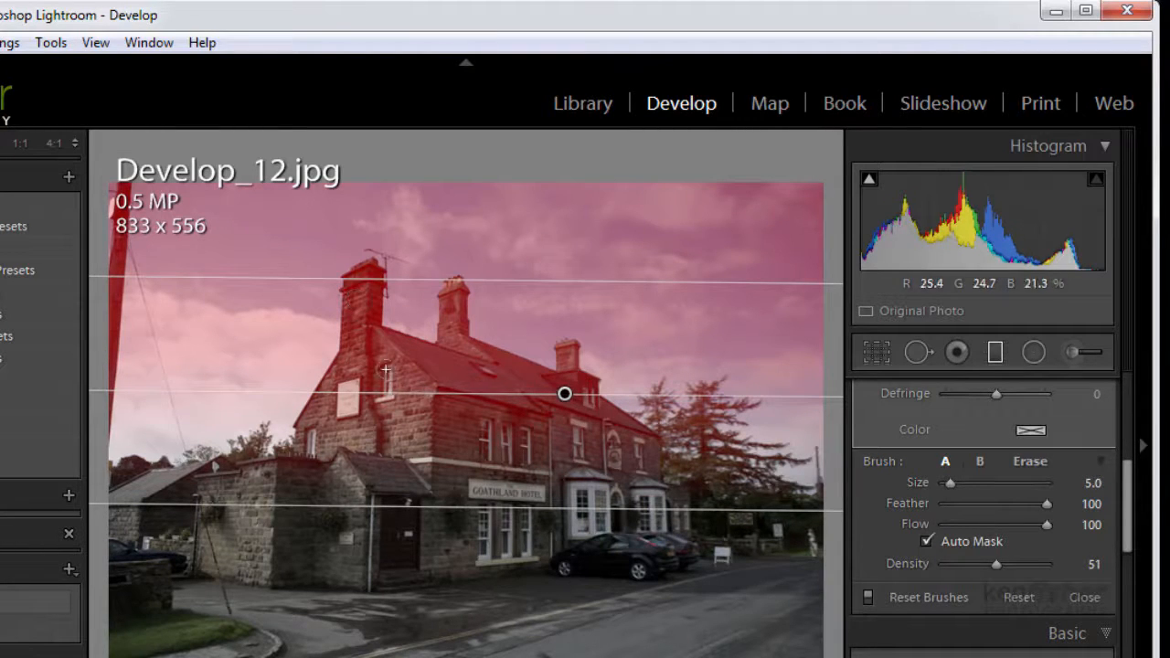
left_click(1028, 461)
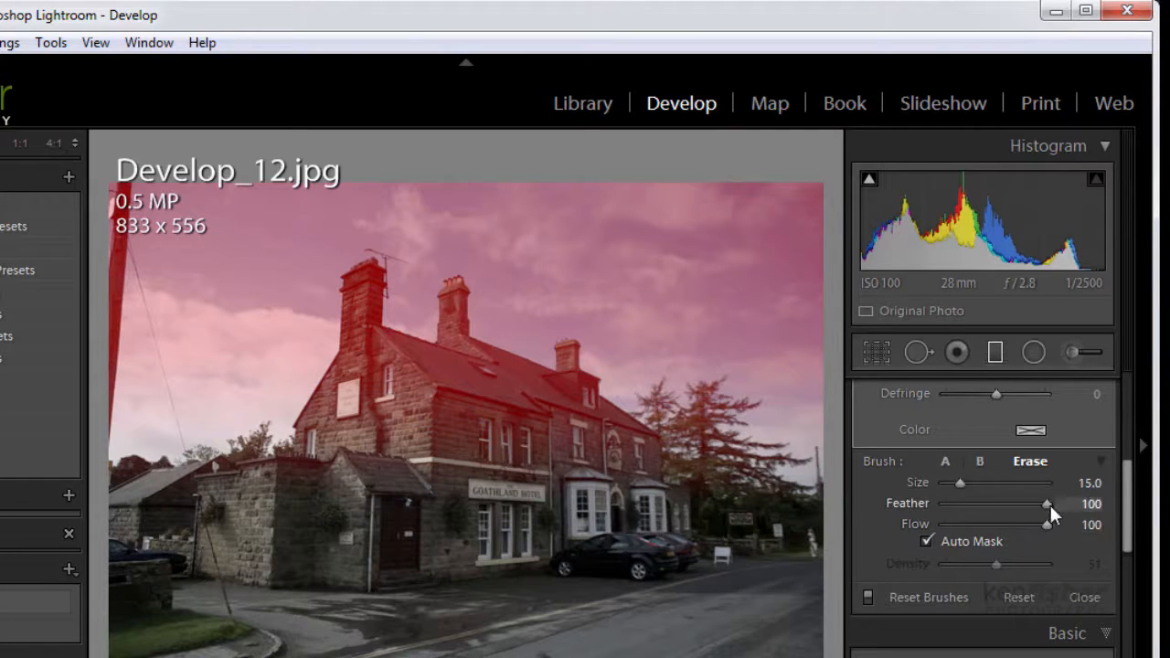
mouse_move(1046, 504)
left_mouse_down()
mouse_move(967, 505)
mouse_move(1022, 509)
mouse_move(967, 509)
mouse_move(995, 510)
left_mouse_up()
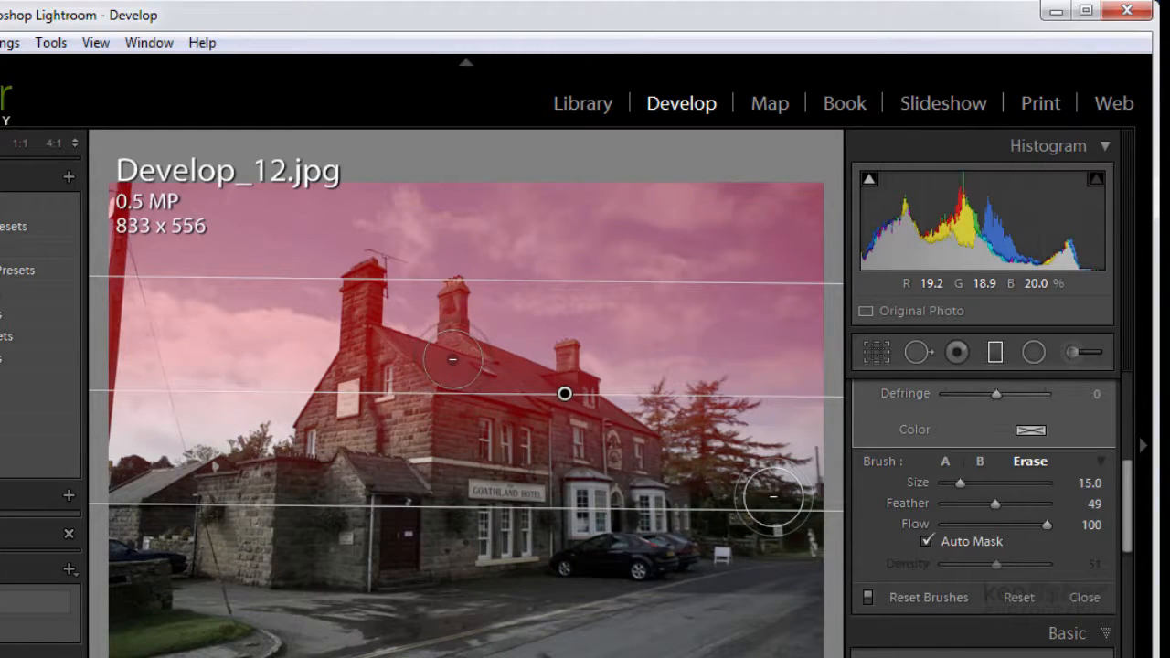
Erase the mask from the hotel's chimneys, roof and walls starting at brush size 5, and from the trees with feather 100
key("[")
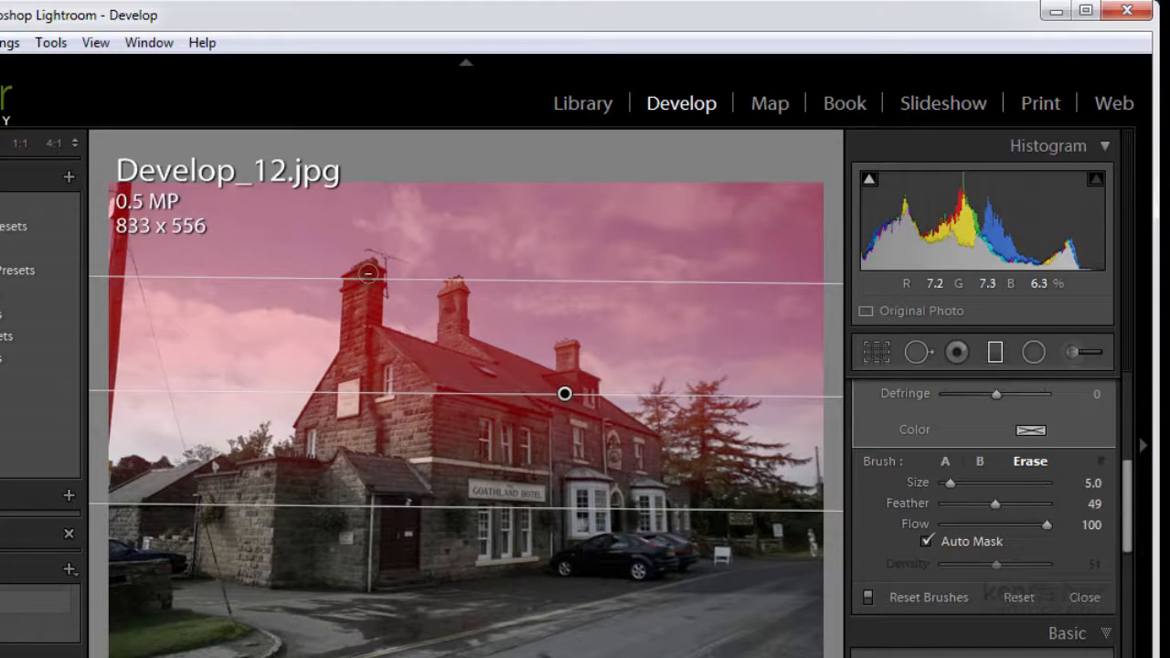
mouse_move(369, 284)
left_mouse_down()
mouse_move(368, 335)
mouse_move(371, 267)
mouse_move(348, 292)
mouse_move(345, 338)
mouse_move(360, 310)
mouse_move(354, 280)
mouse_move(370, 269)
mouse_move(353, 346)
mouse_move(299, 420)
mouse_move(364, 369)
mouse_move(327, 413)
mouse_move(345, 385)
mouse_move(373, 414)
mouse_move(368, 433)
mouse_move(394, 365)
mouse_move(387, 335)
mouse_move(460, 362)
mouse_move(381, 334)
mouse_move(472, 368)
mouse_move(421, 364)
mouse_move(428, 372)
mouse_move(405, 386)
mouse_move(429, 412)
mouse_move(379, 371)
mouse_move(529, 412)
mouse_move(548, 478)
mouse_move(631, 461)
mouse_move(499, 394)
mouse_move(575, 384)
mouse_move(457, 320)
mouse_move(462, 282)
mouse_move(446, 291)
mouse_move(445, 335)
mouse_move(456, 291)
mouse_move(467, 336)
mouse_move(454, 292)
mouse_move(442, 329)
mouse_move(490, 374)
left_mouse_up()
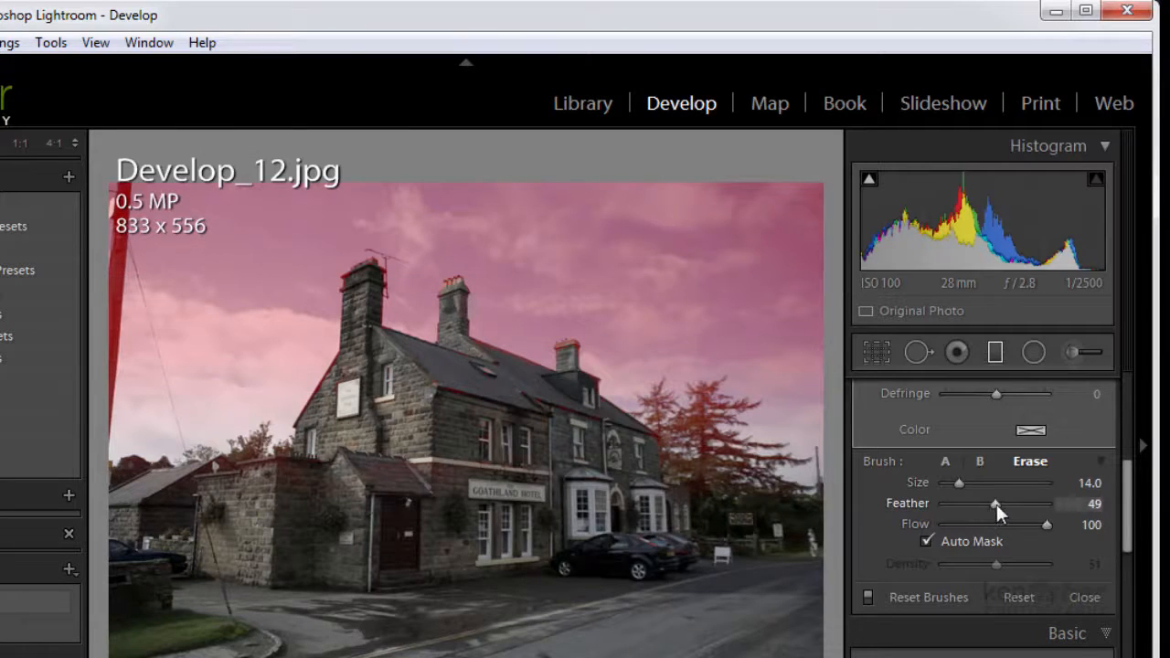
left_click_drag(996, 503, 1058, 509)
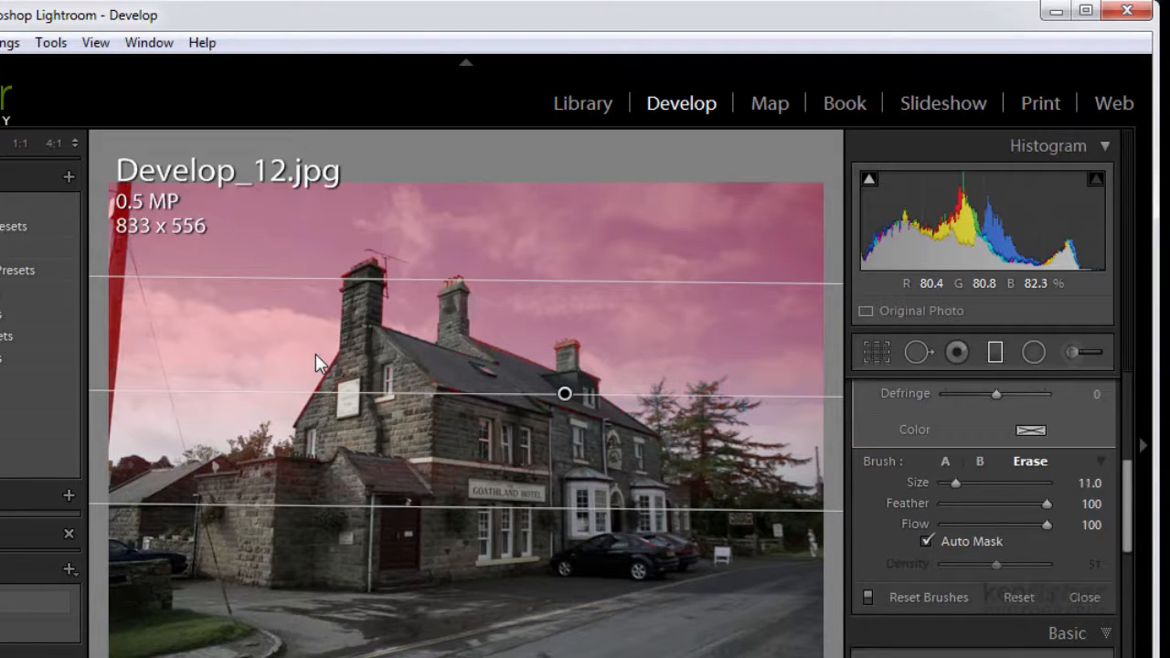
Reduce the eraser size to 4 and erase the mask from the pole along the photo's left edge
key("[")
key("[")
key("[")
key("[")
key("[")
key("[")
key("[")
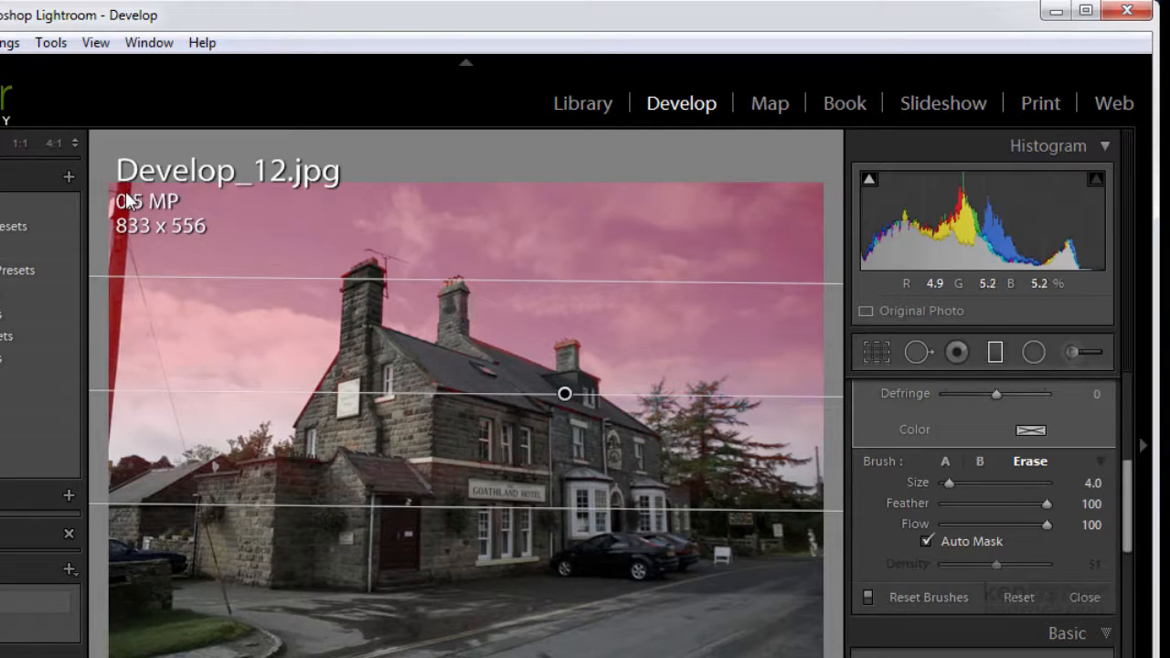
mouse_move(129, 198)
left_mouse_down()
mouse_move(117, 260)
mouse_move(115, 203)
mouse_move(121, 221)
left_mouse_up()
mouse_move(124, 281)
left_mouse_down()
mouse_move(113, 386)
mouse_move(128, 336)
mouse_move(125, 244)
mouse_move(107, 285)
left_mouse_up()
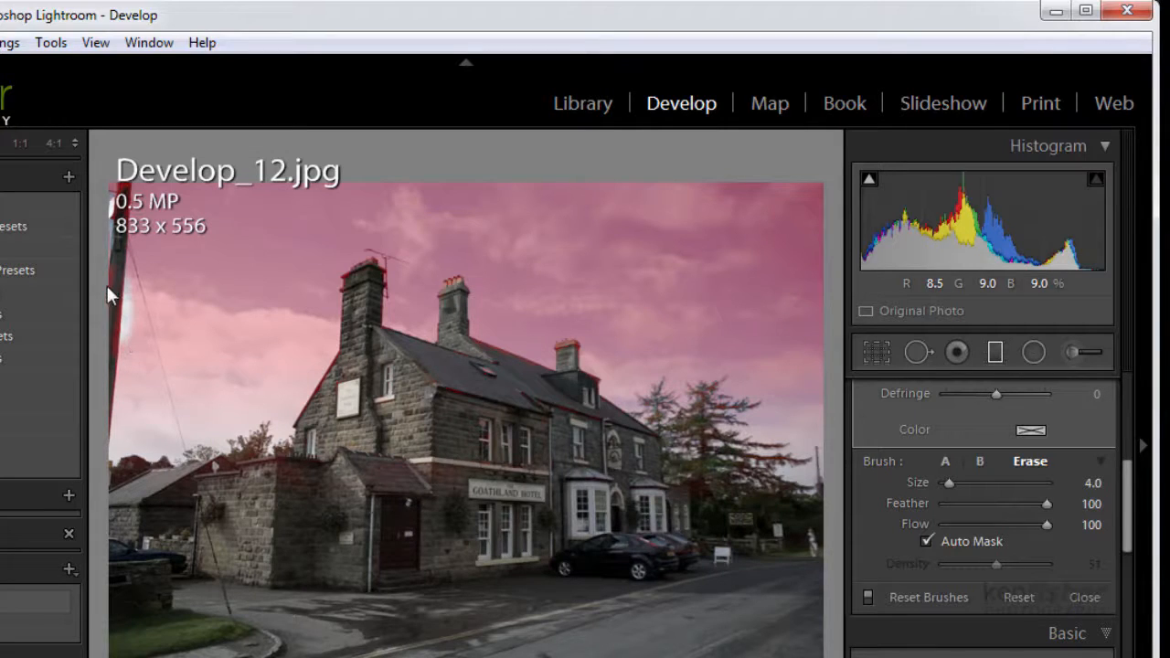
left_click_drag(121, 208, 107, 377)
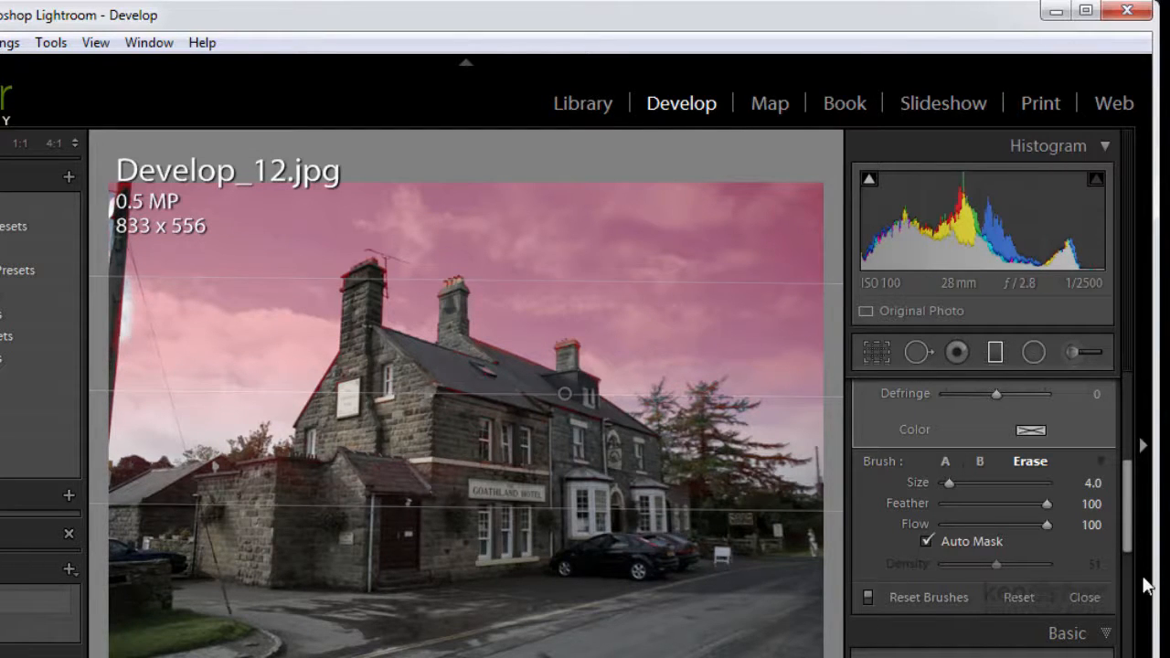
Paint the mask back over the patch of sky beside the pole with brush A at size 5
left_click(944, 460)
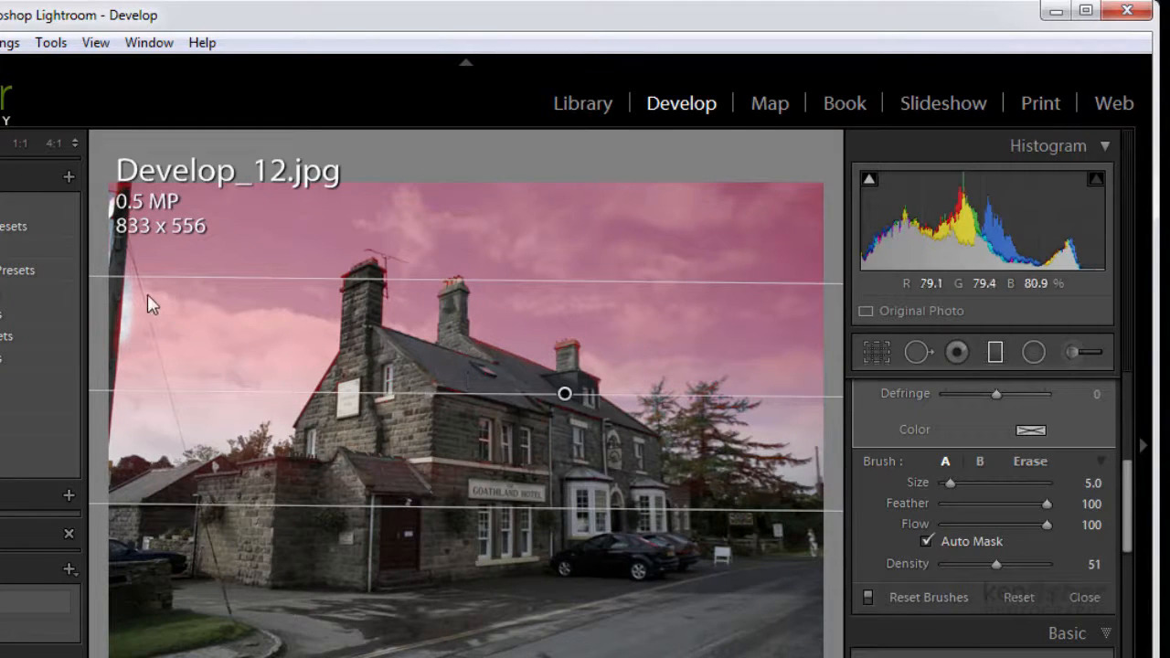
left_click_drag(142, 302, 137, 289)
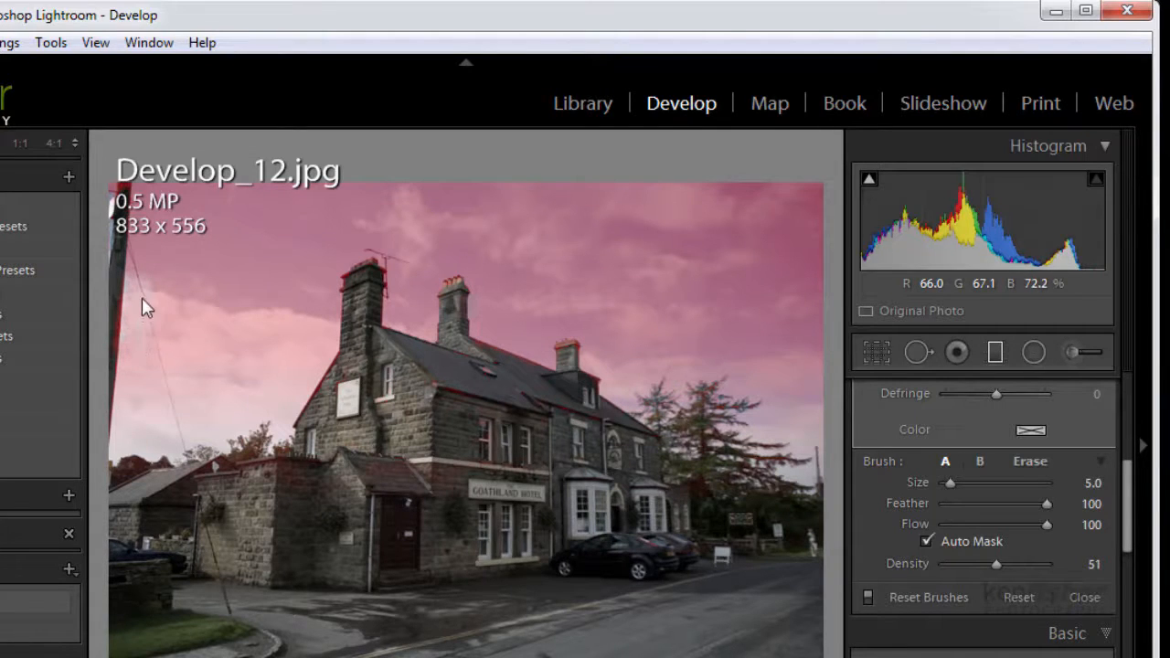
left_click_drag(137, 294, 144, 340)
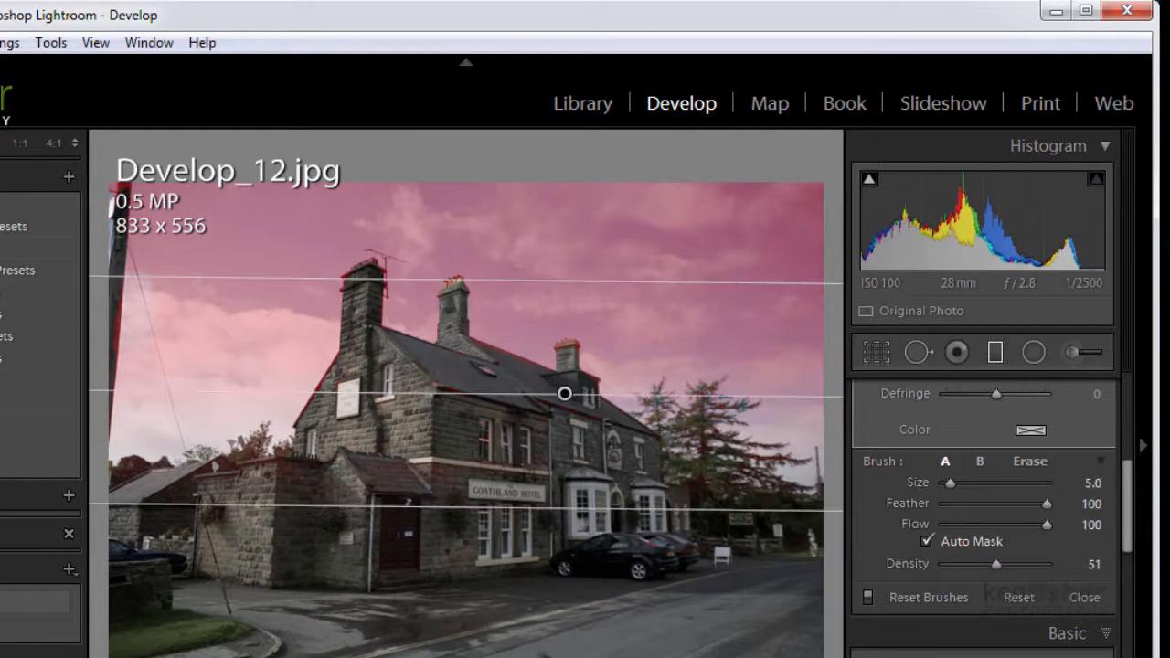
Hide the mask overlay and set the graduated filter's exposure to −0.83
key("o")
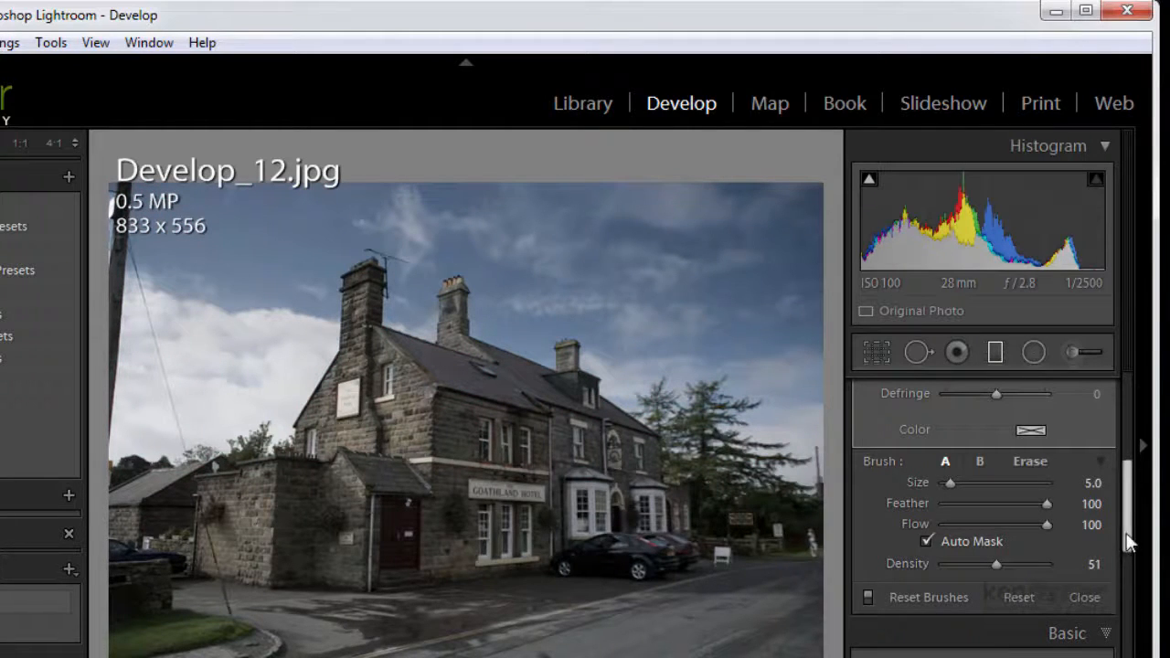
left_click_drag(1128, 548, 1129, 450)
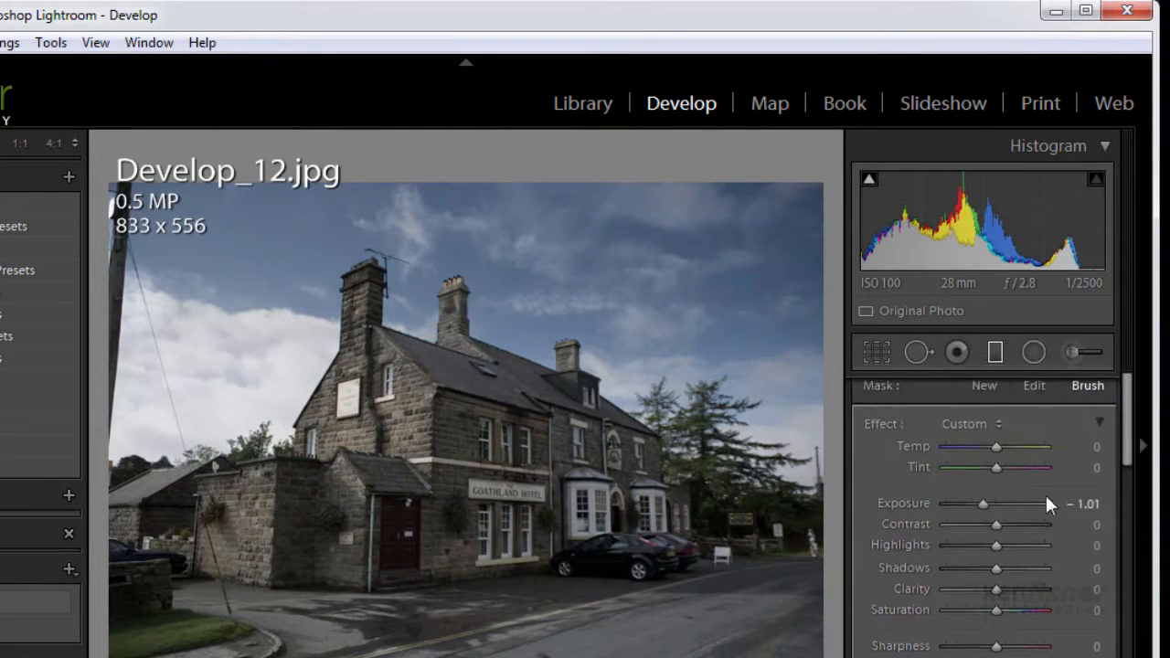
mouse_move(980, 503)
left_mouse_down()
mouse_move(965, 500)
mouse_move(1042, 499)
mouse_move(952, 497)
mouse_move(991, 497)
mouse_move(958, 499)
mouse_move(996, 506)
mouse_move(986, 508)
left_mouse_up()
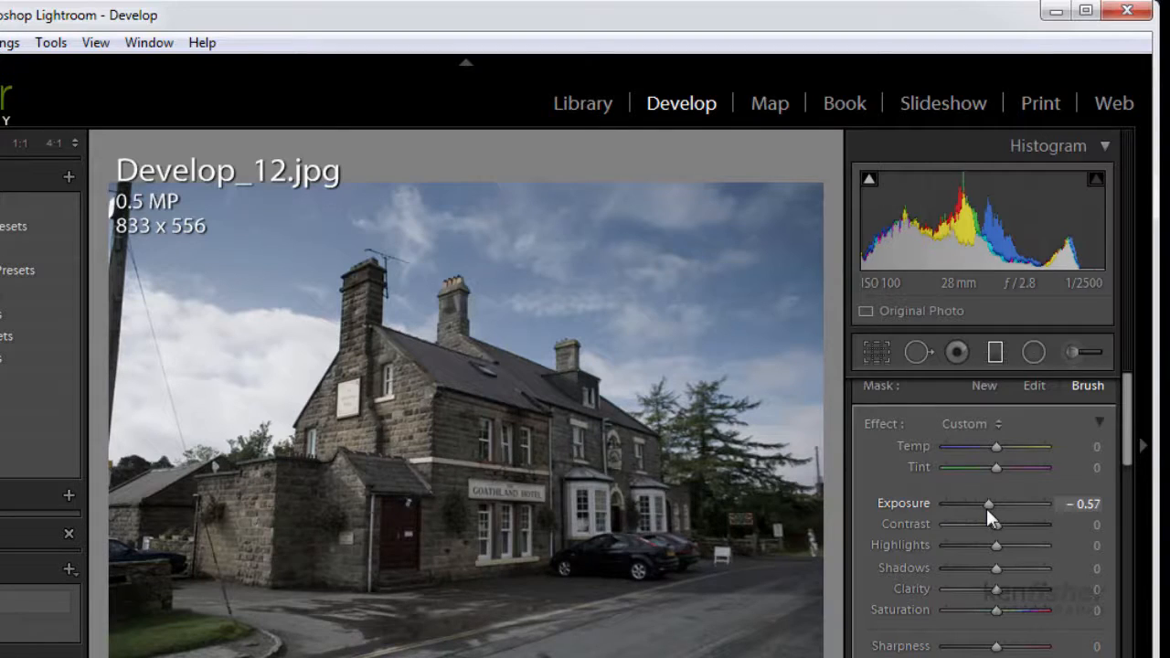
left_click_drag(986, 508, 982, 509)
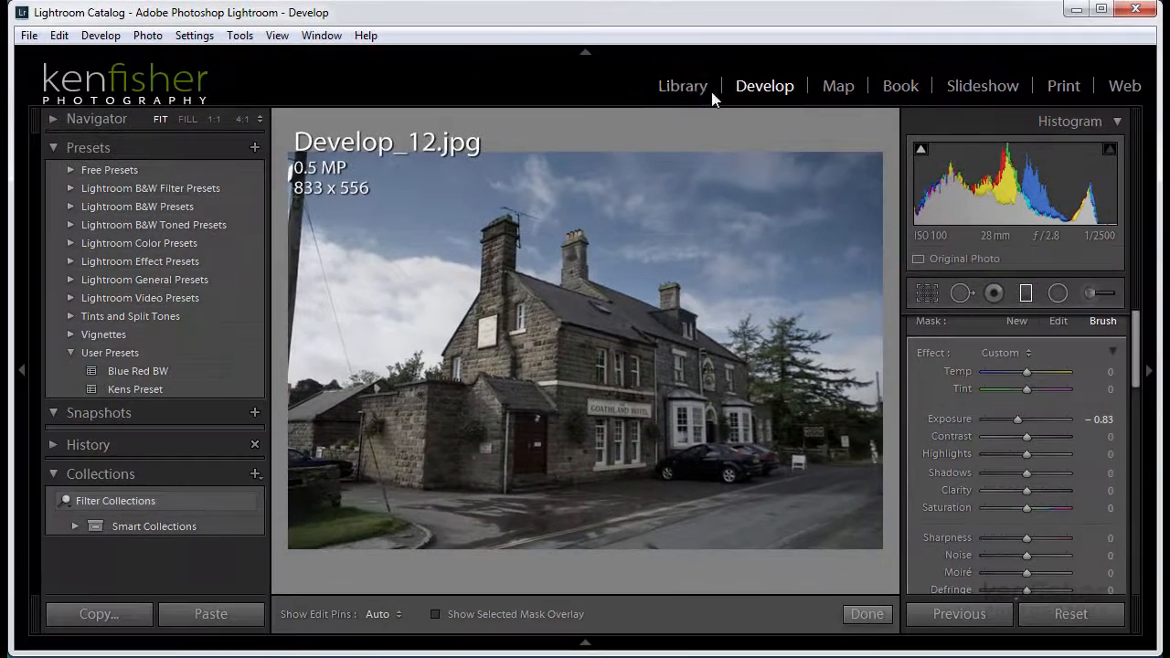
Open the portrait 0310_5D_Studio_Shoot_002.jpg from the library grid in the Develop module
left_click(678, 85)
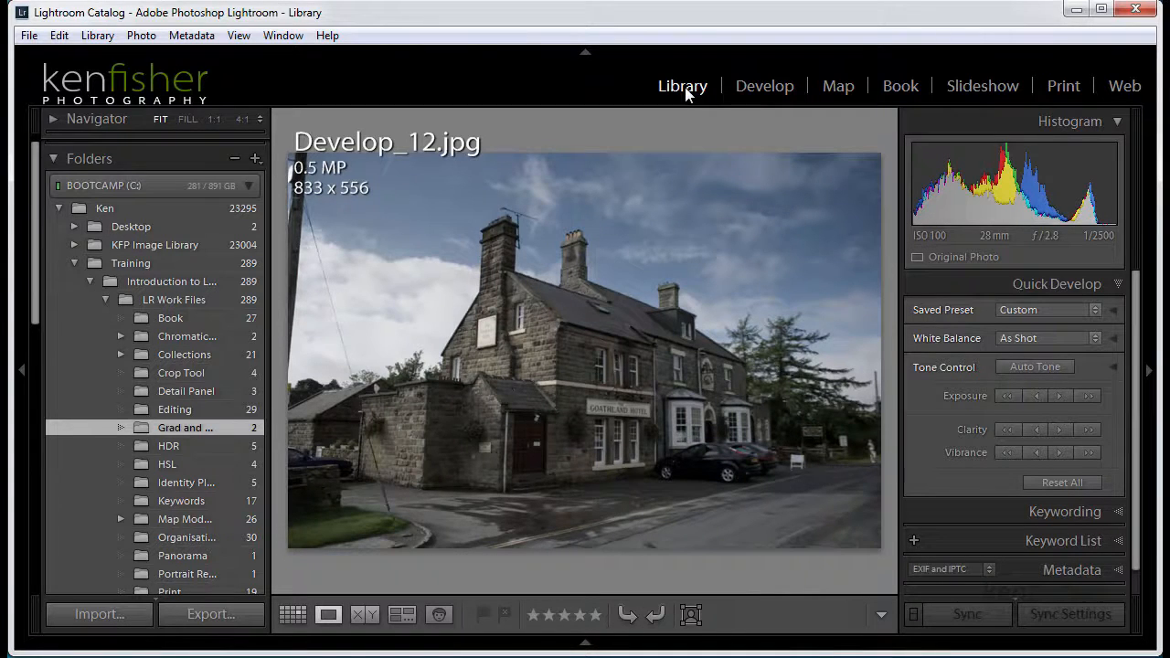
key("g")
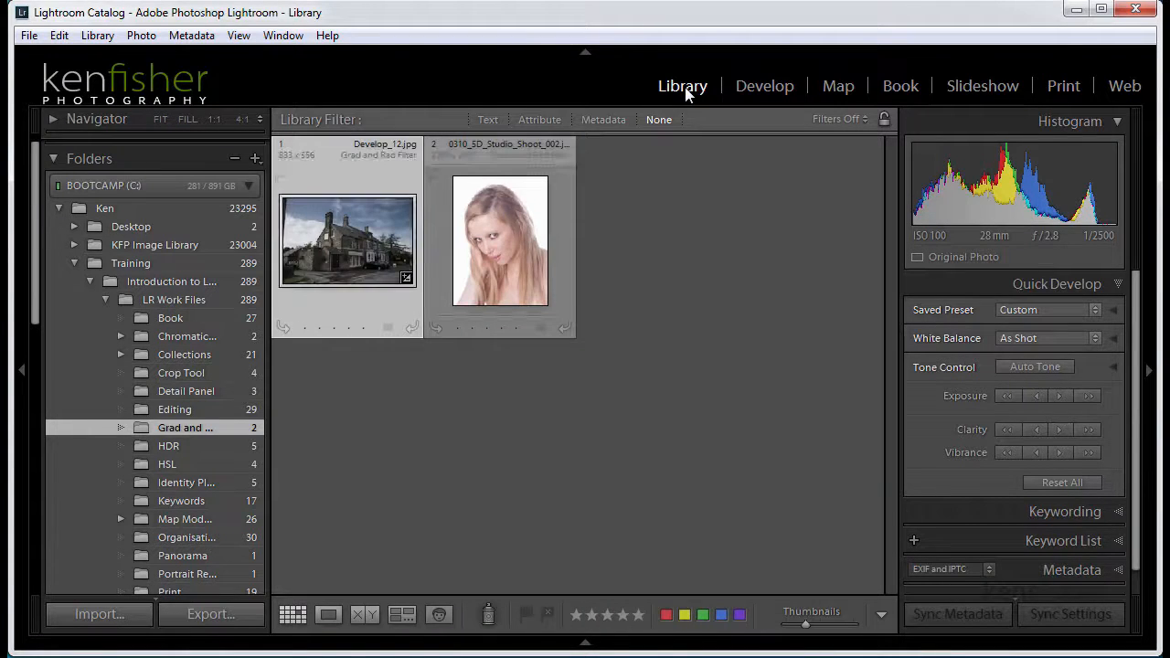
double_click(493, 234)
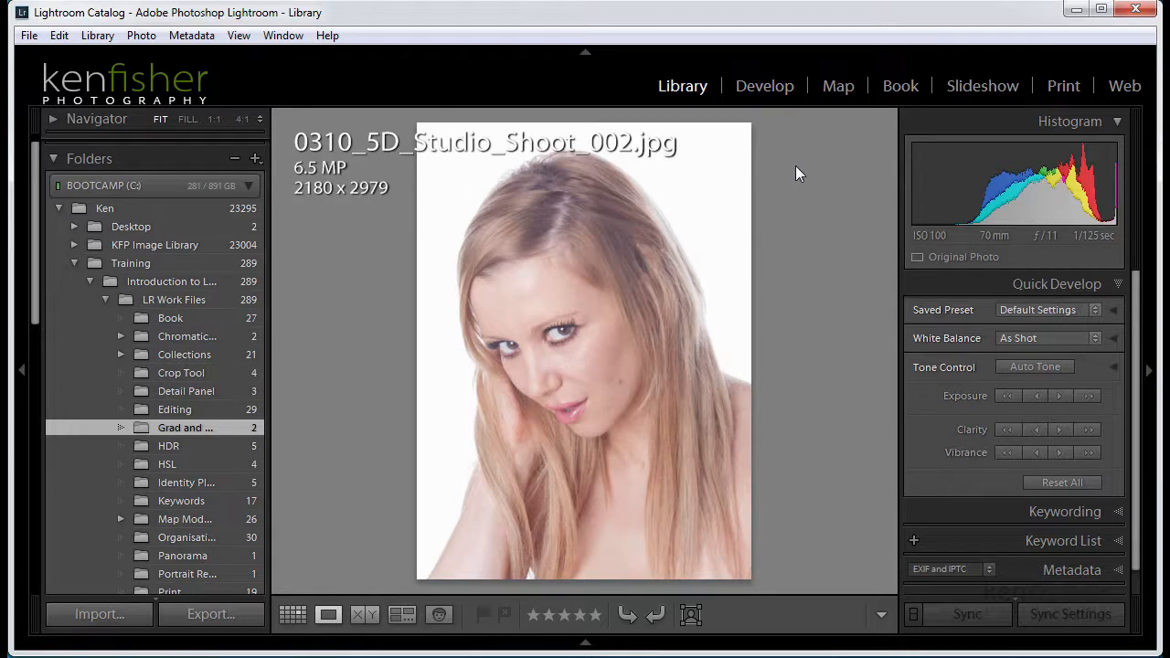
key("d")
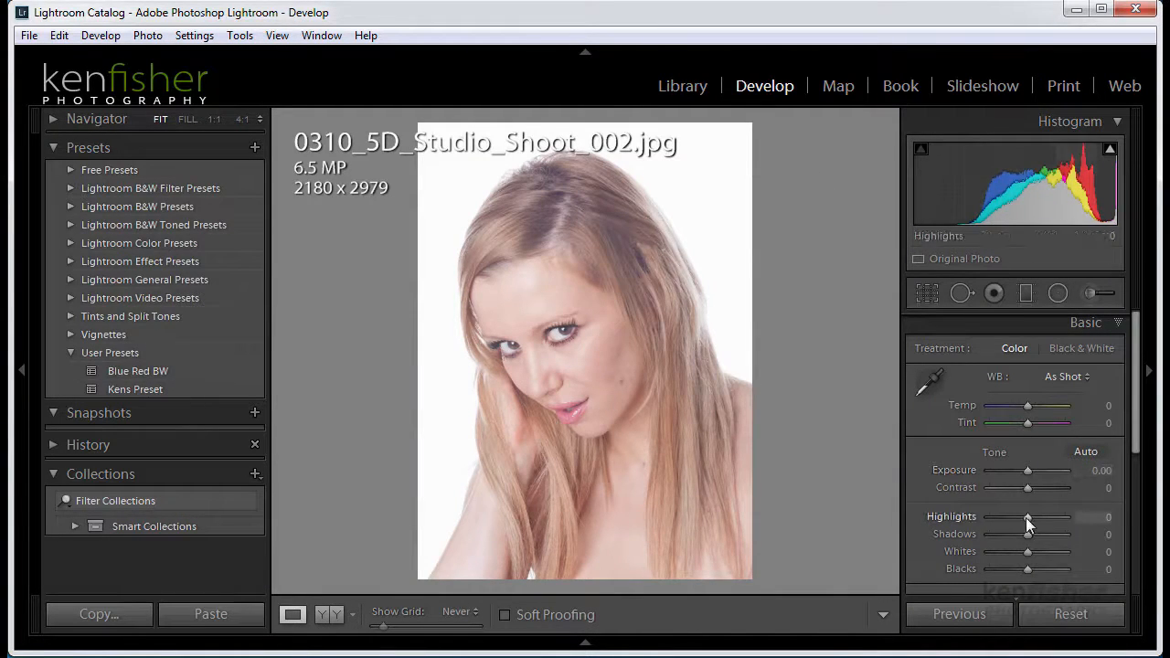
Set the portrait's exposure to −1.19, highlights −86, shadows −38, whites −2, clarity +21 and vibrance +17
left_click_drag(1029, 470, 1020, 469)
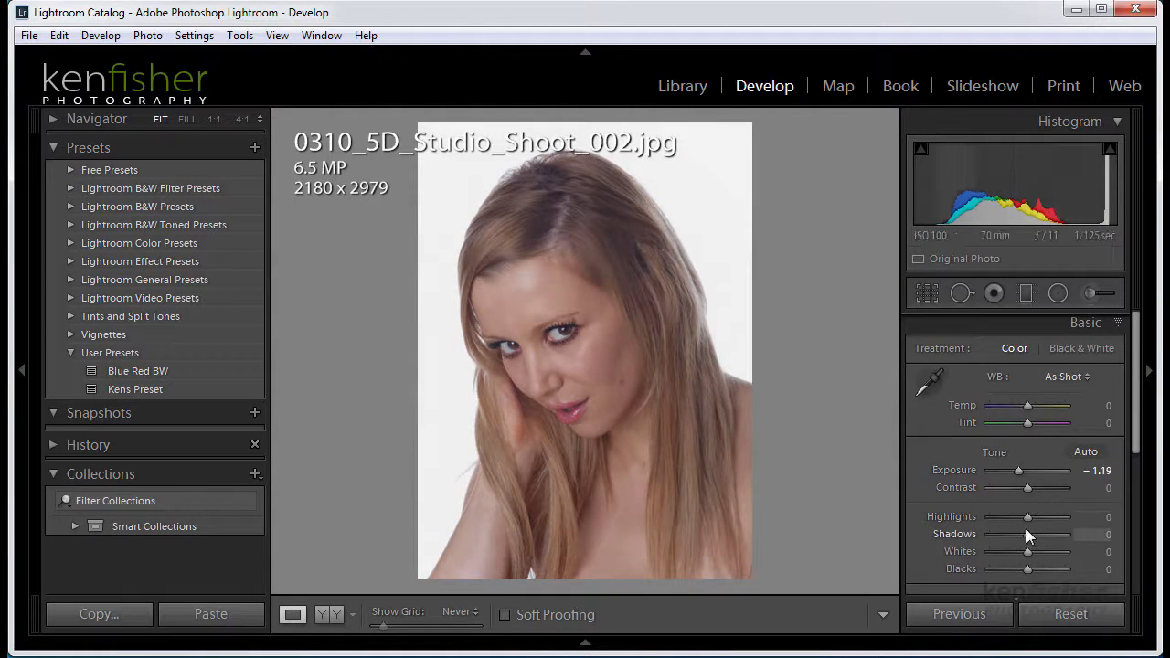
left_click_drag(1028, 518, 1022, 553)
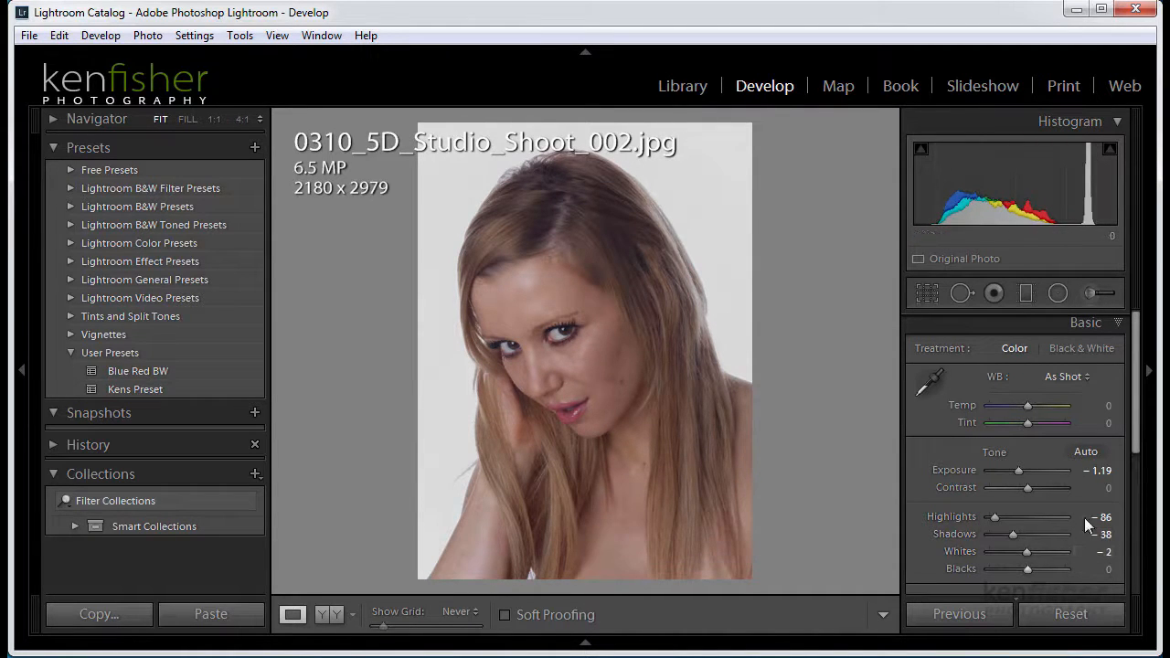
scroll(1027, 525, "down", 3)
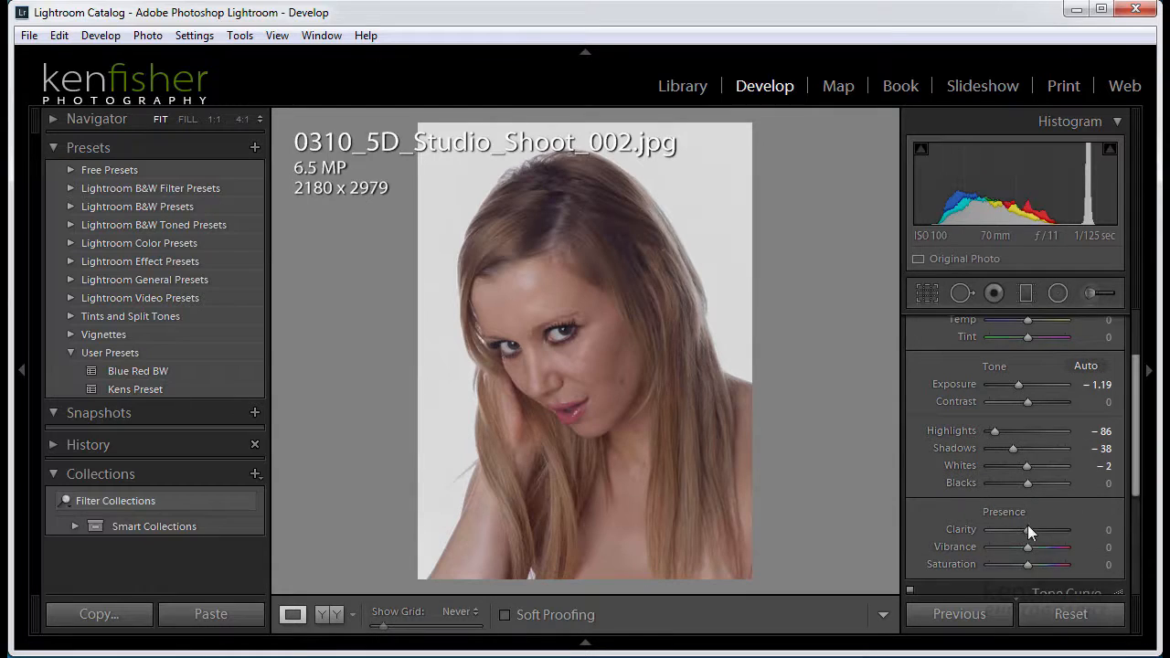
left_click_drag(1027, 529, 1033, 547)
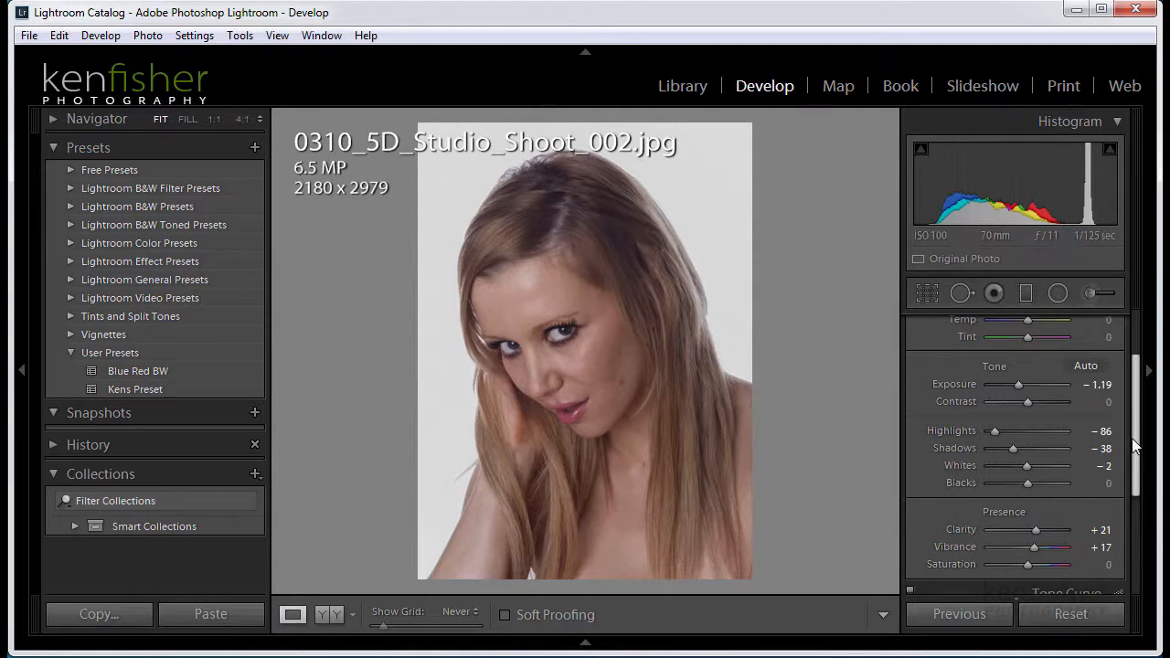
left_click_drag(1137, 437, 1144, 361)
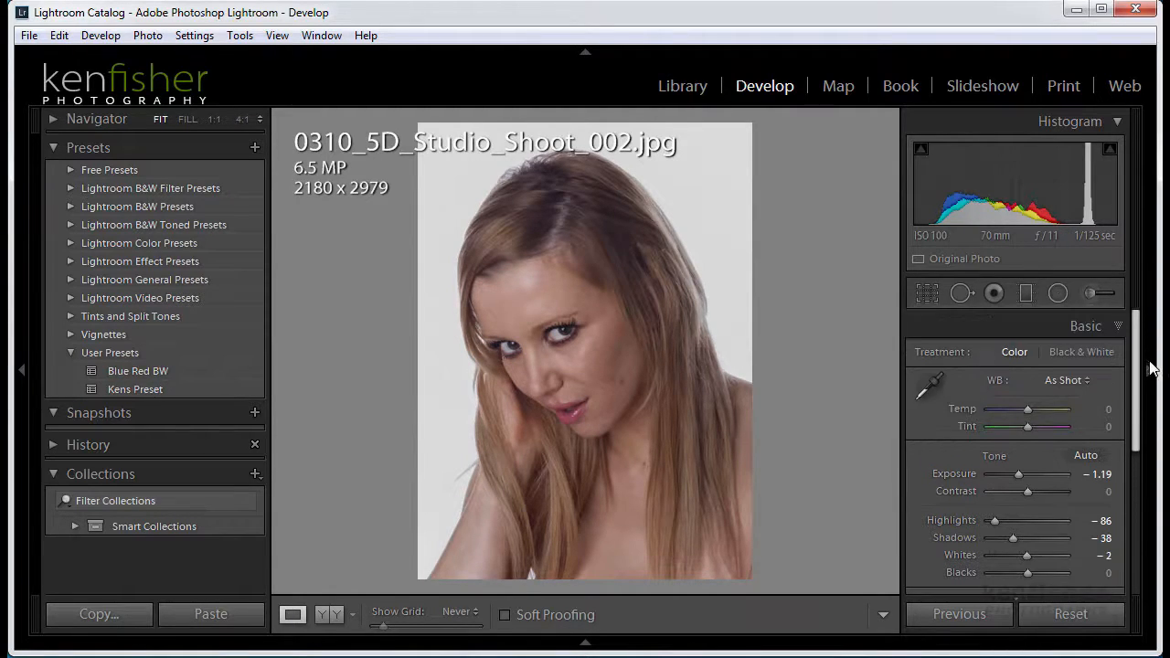
Draw a radial filter centred on the woman's face, then tilt and narrow the ellipse to fit her face
left_click(1058, 294)
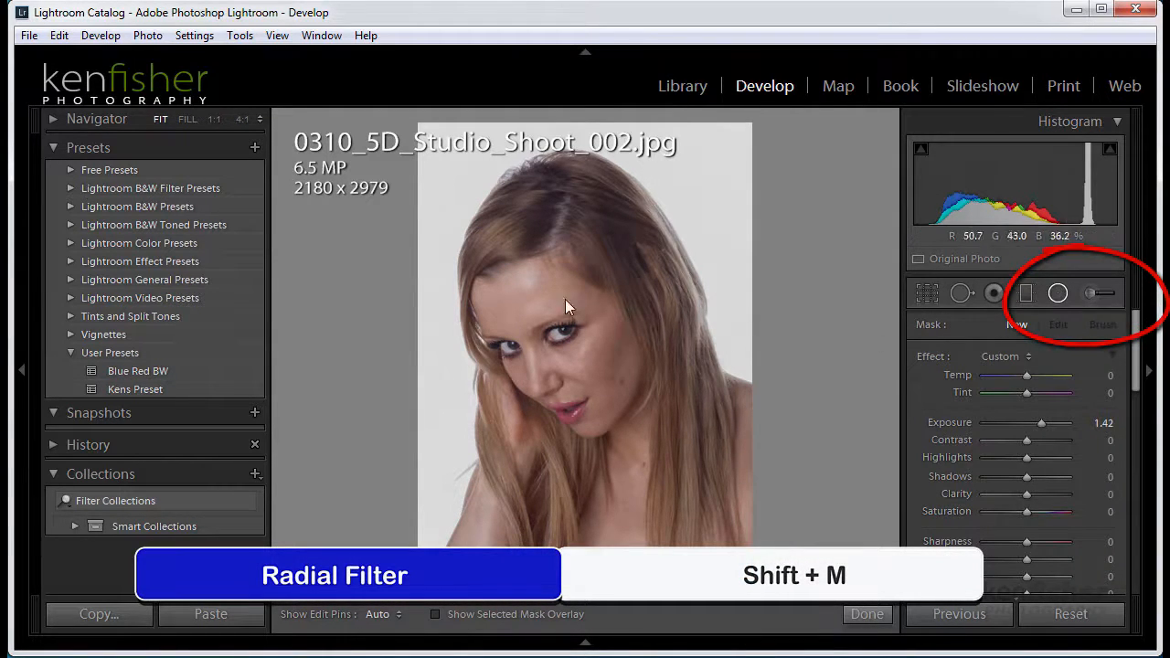
left_click_drag(490, 274, 570, 389)
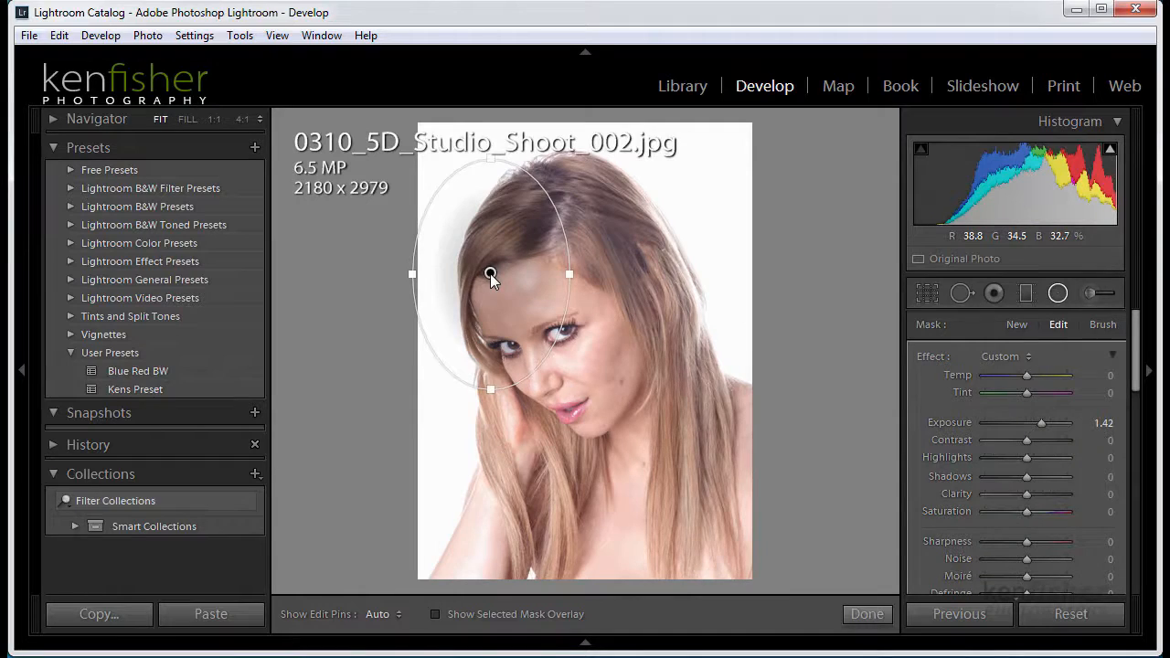
left_click_drag(490, 273, 555, 335)
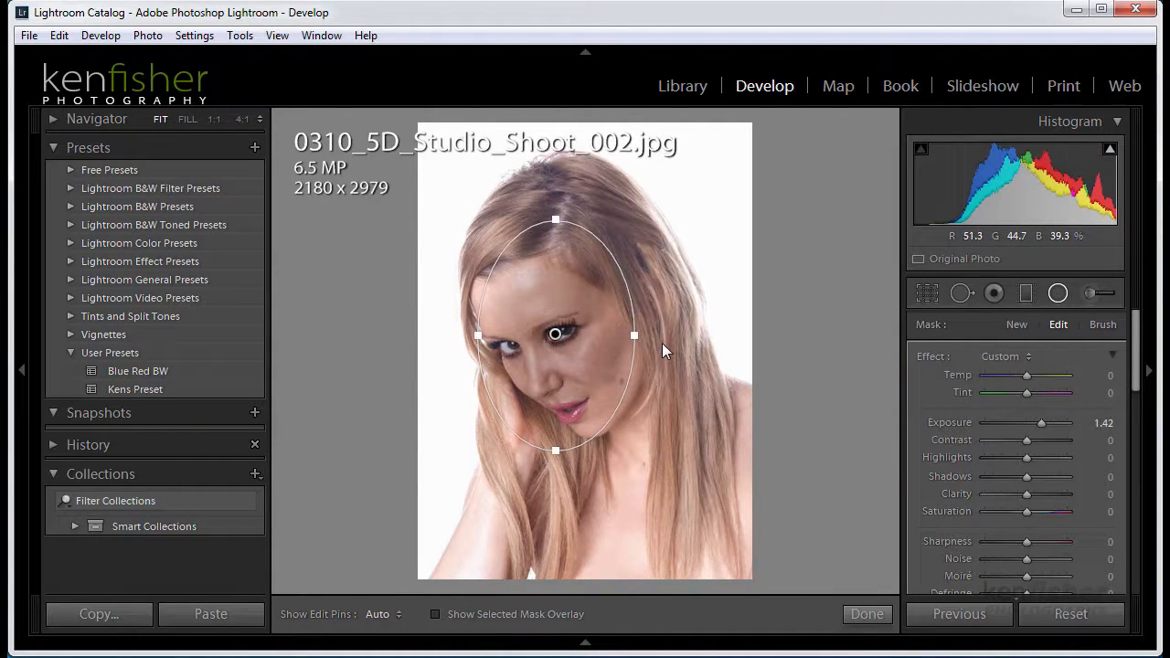
left_click_drag(649, 343, 642, 298)
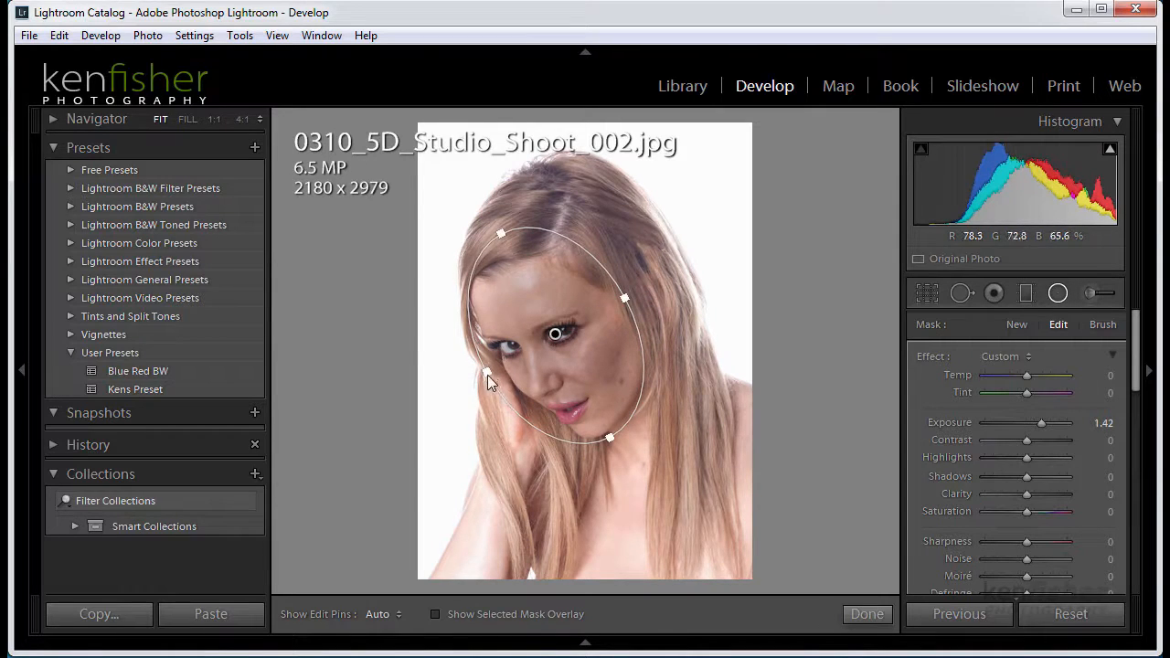
left_click_drag(487, 375, 497, 369)
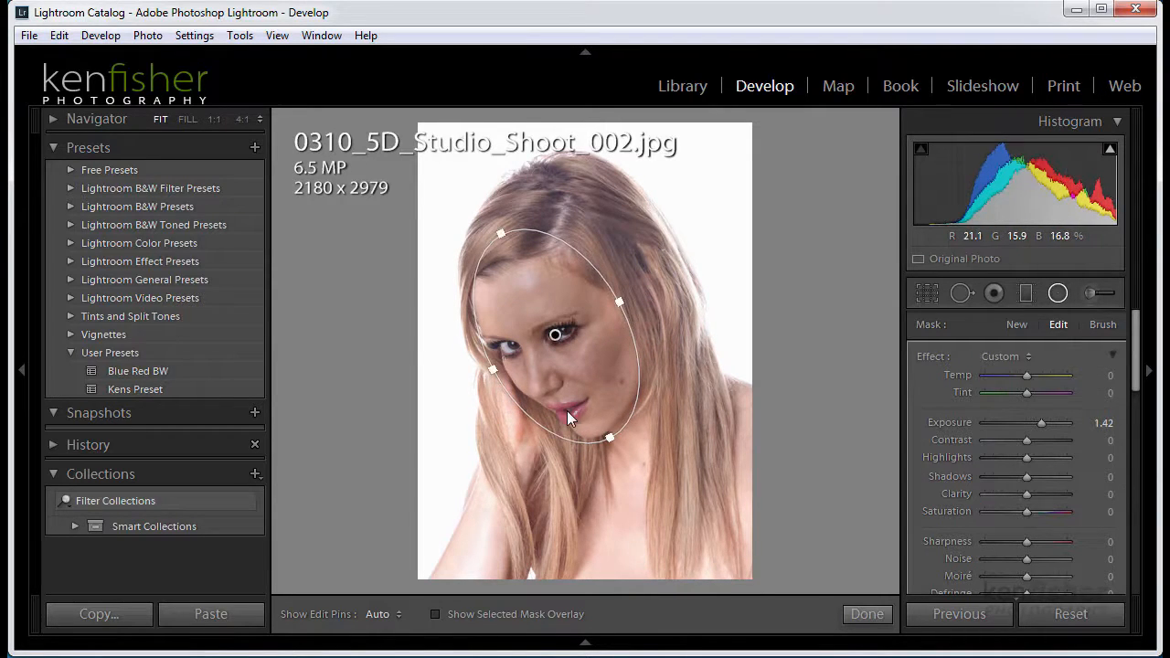
Invert the radial filter's mask so it affects the face, checking it with the mask overlay
left_click(436, 615)
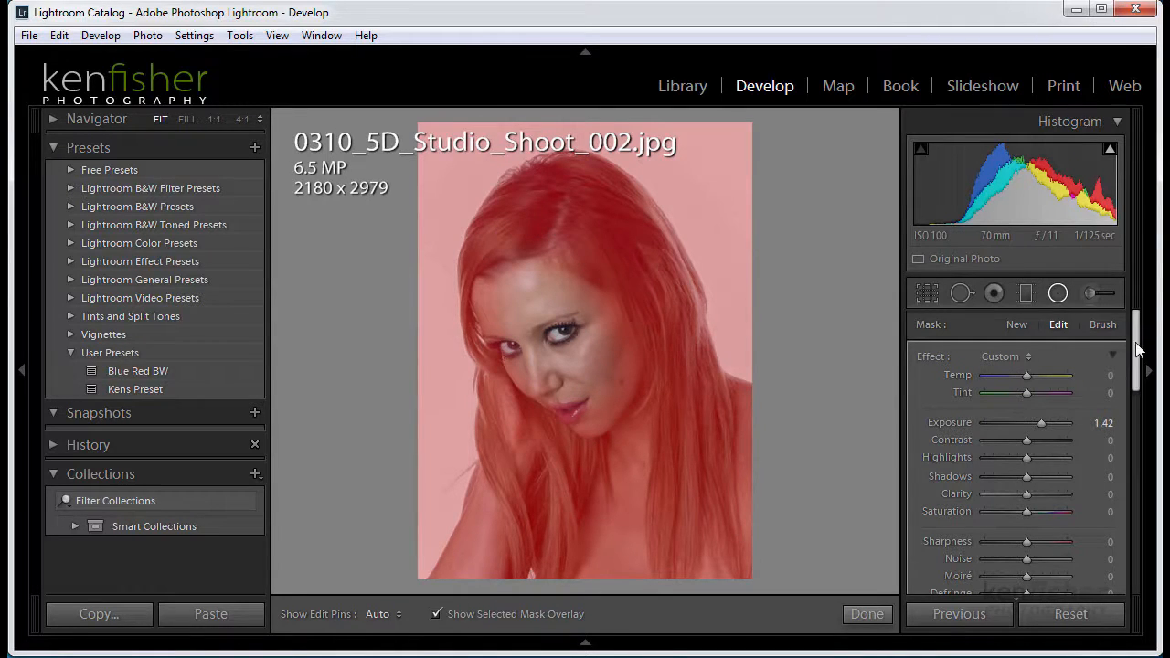
left_click_drag(1136, 352, 1136, 407)
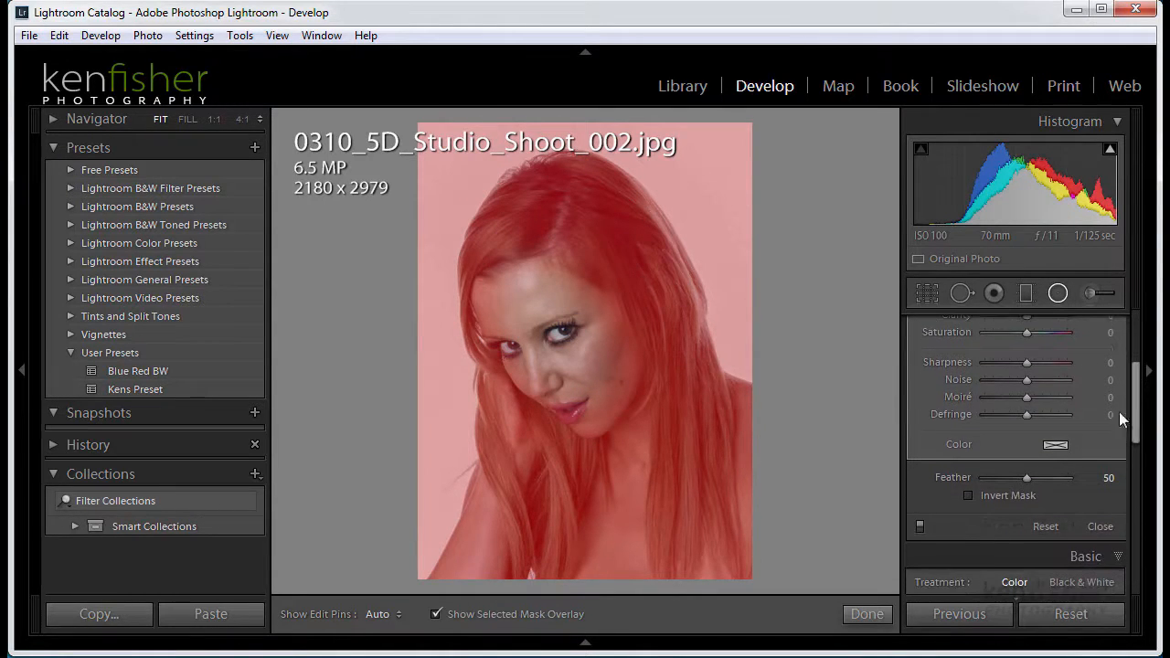
left_click(968, 496)
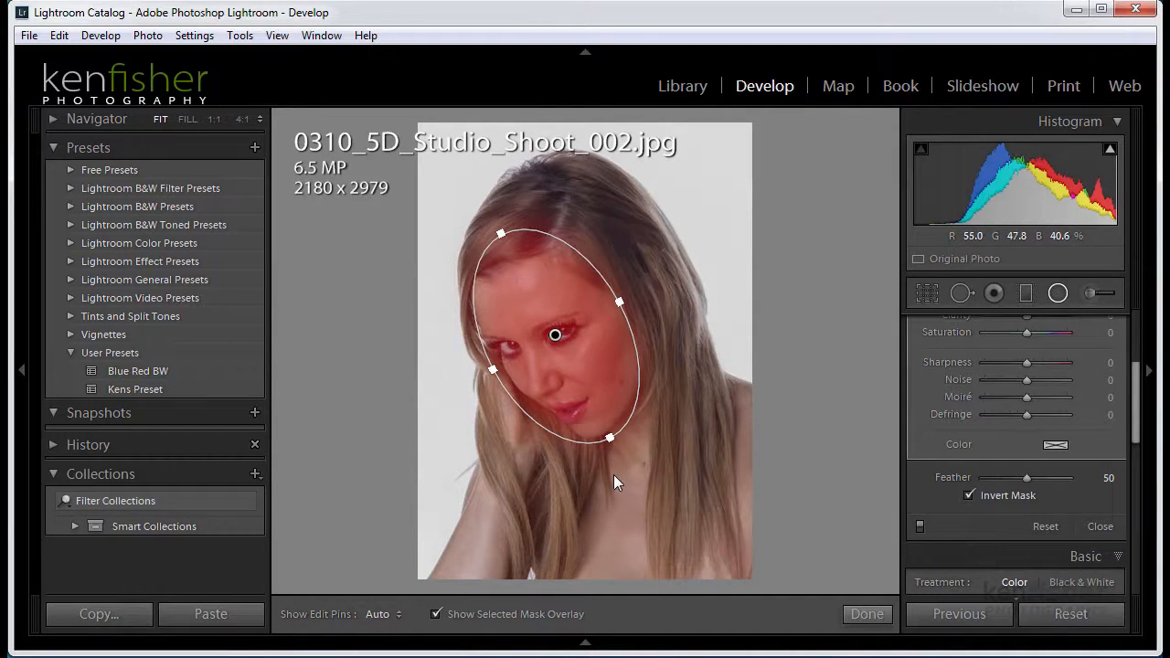
left_click(435, 614)
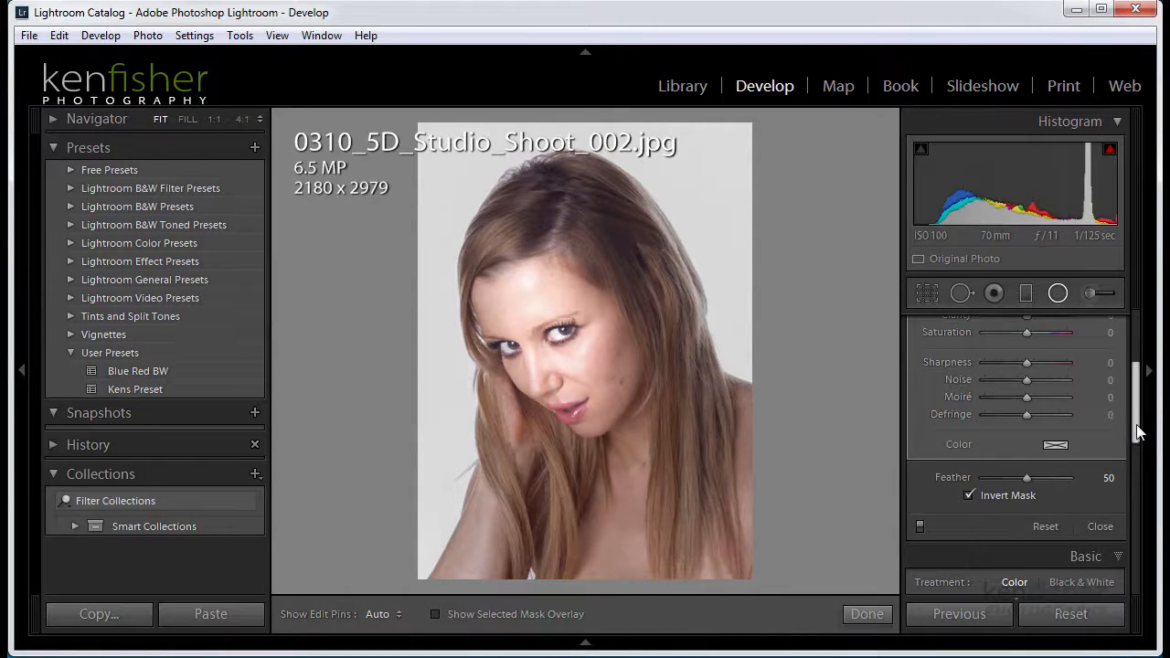
Set the radial filter's exposure to 0.66, highlights to 34 and clarity to −76
left_click_drag(1137, 431, 1137, 378)
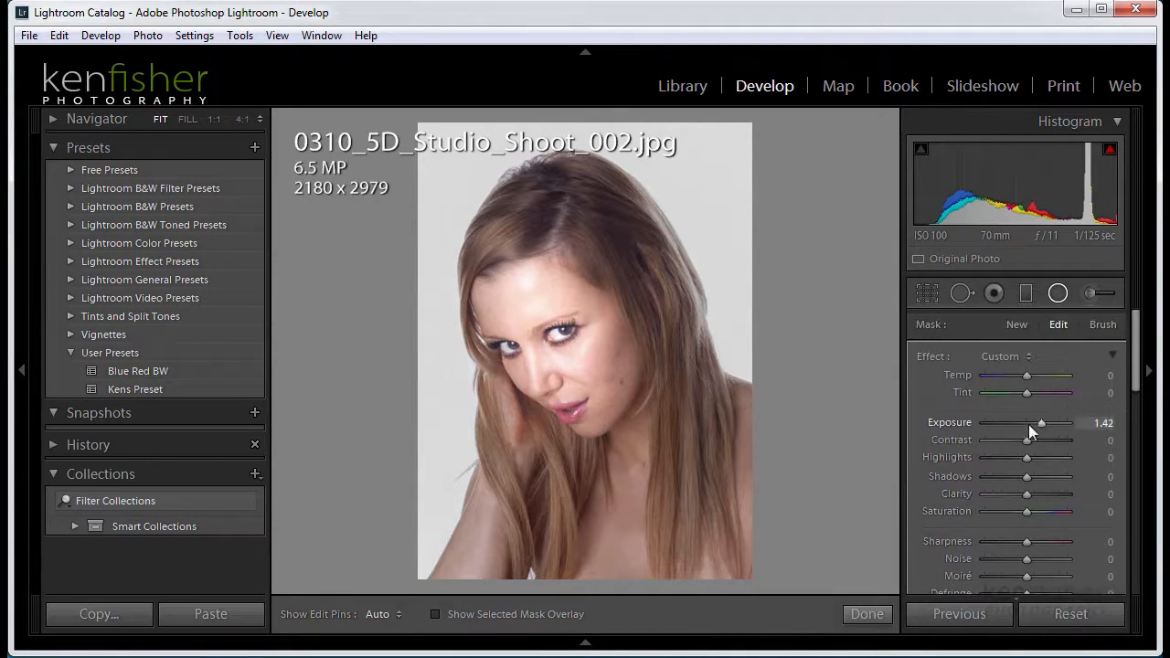
left_click_drag(1039, 425, 1045, 429)
left_click_drag(1038, 421, 1034, 422)
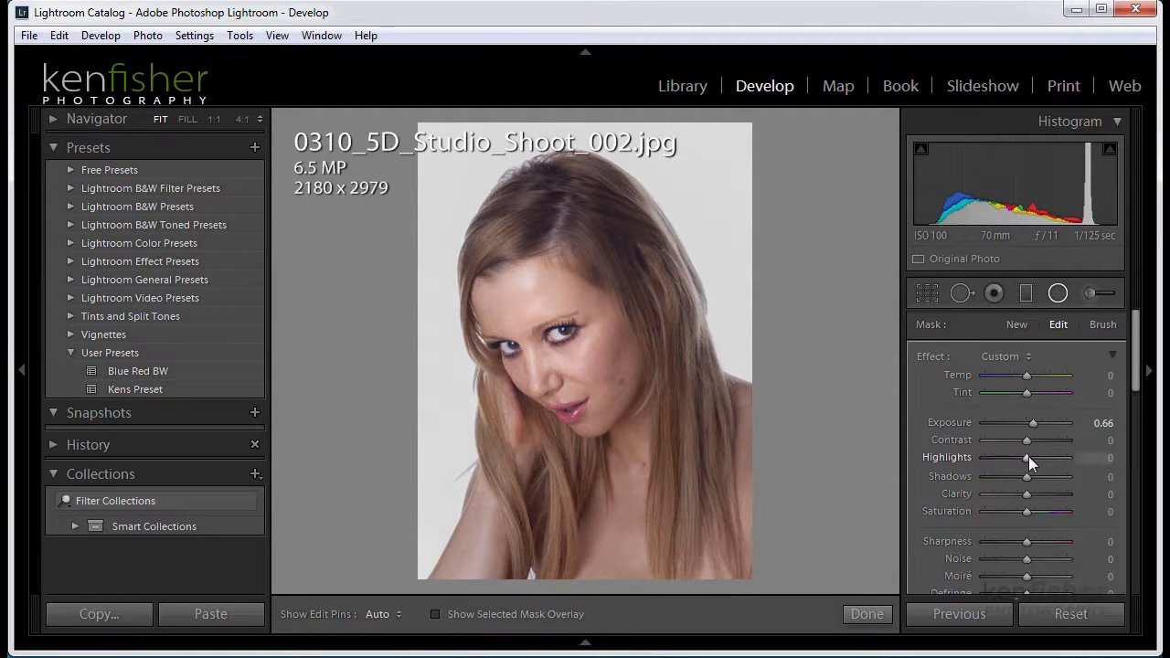
mouse_move(1025, 459)
left_mouse_down()
mouse_move(1057, 459)
mouse_move(1039, 459)
left_mouse_up()
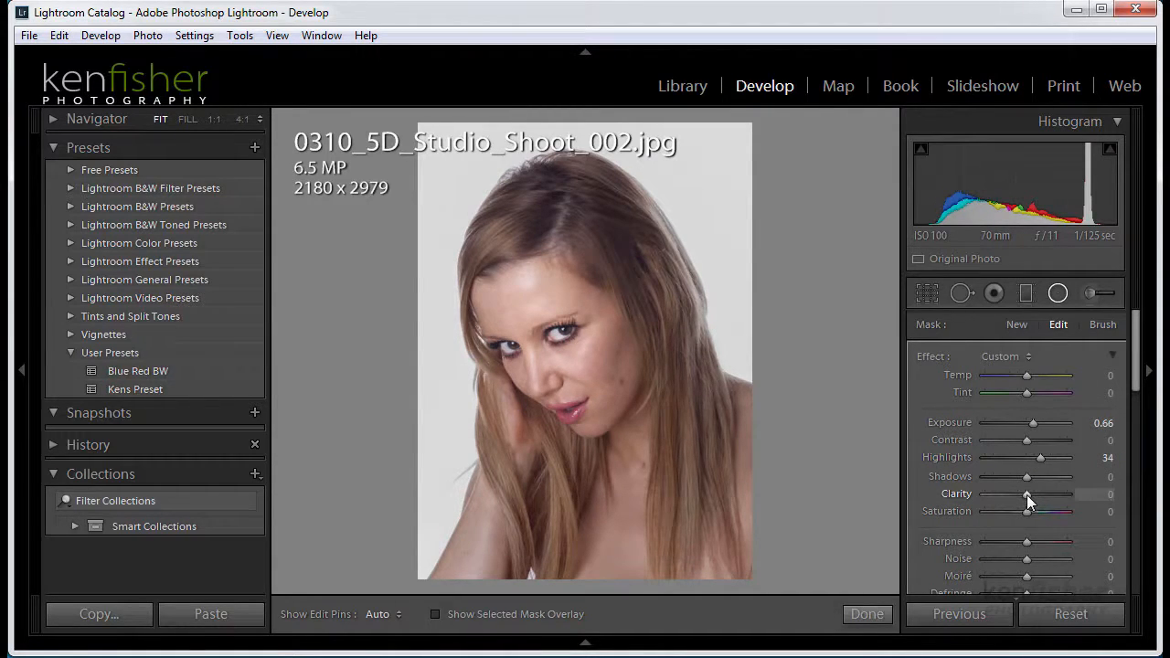
left_click_drag(1023, 494, 995, 499)
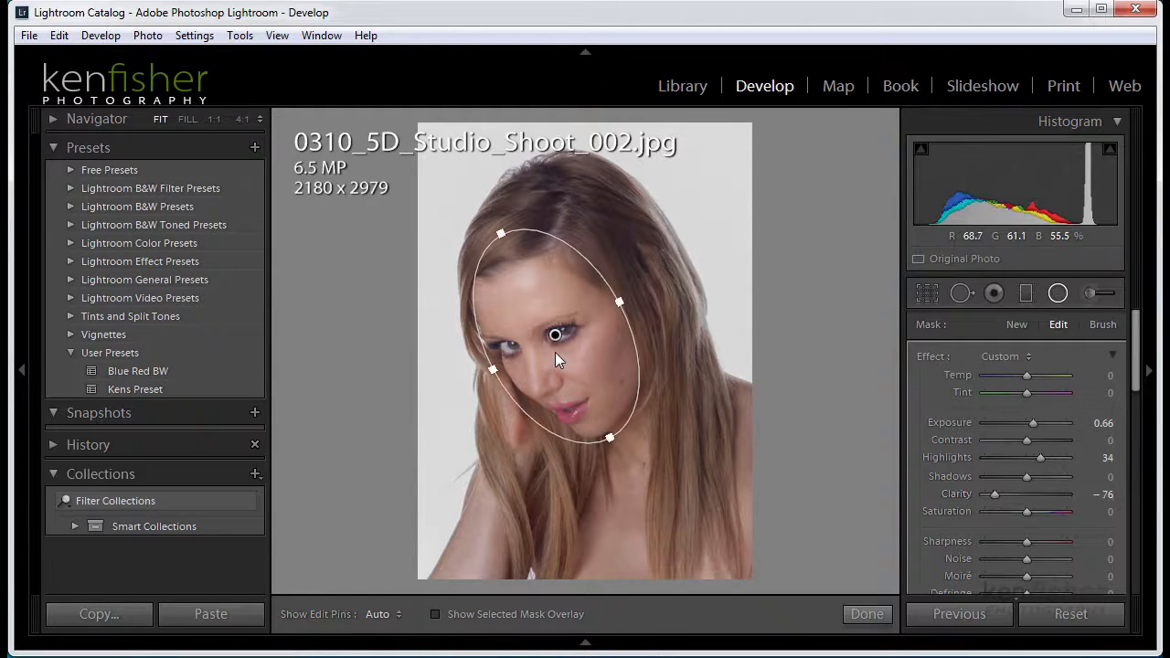
Erase the radial filter from the eye on the right of the photo with a size 10 Erase brush
left_click(212, 119)
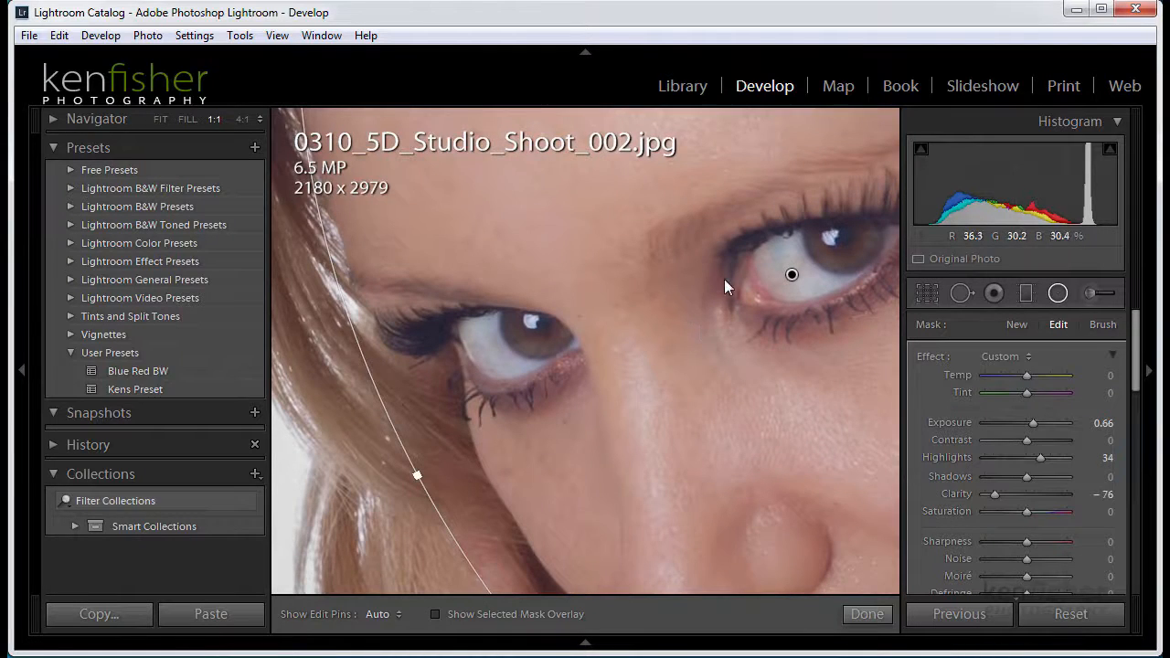
left_click_drag(724, 278, 523, 371)
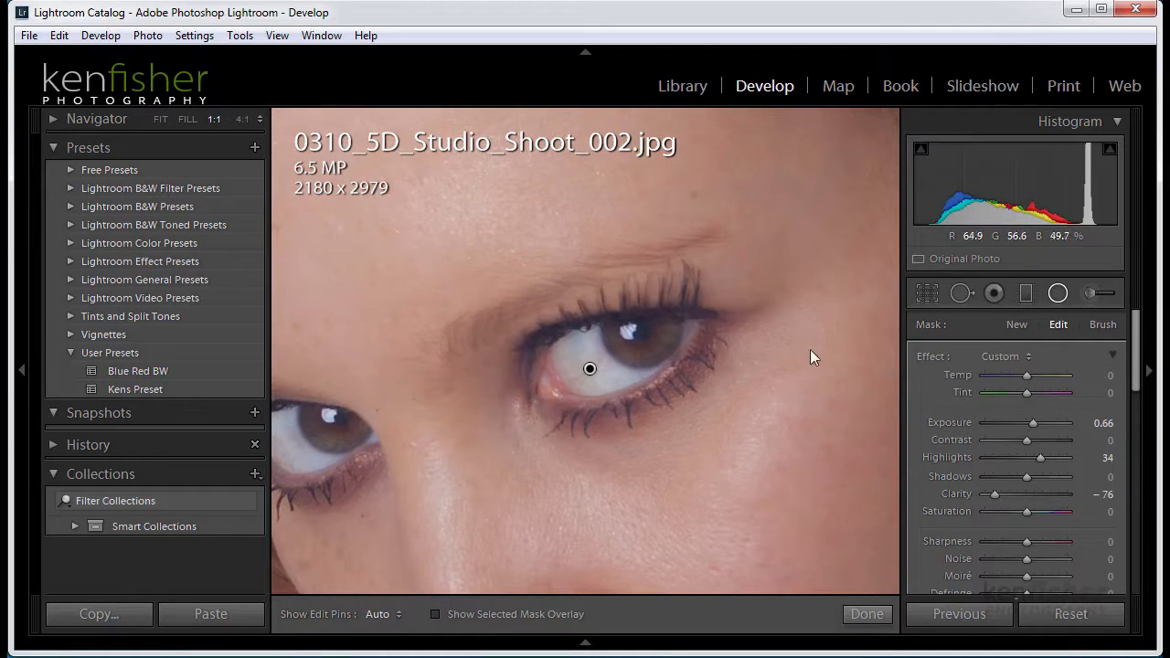
left_click(1105, 324)
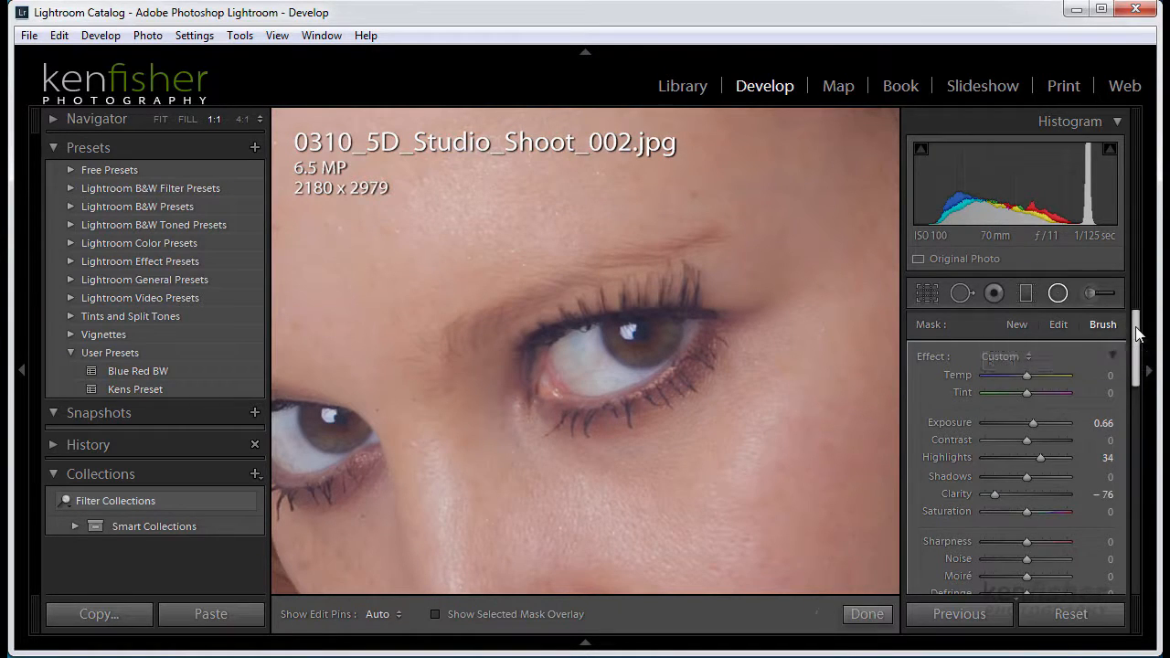
left_click_drag(1135, 327, 1127, 396)
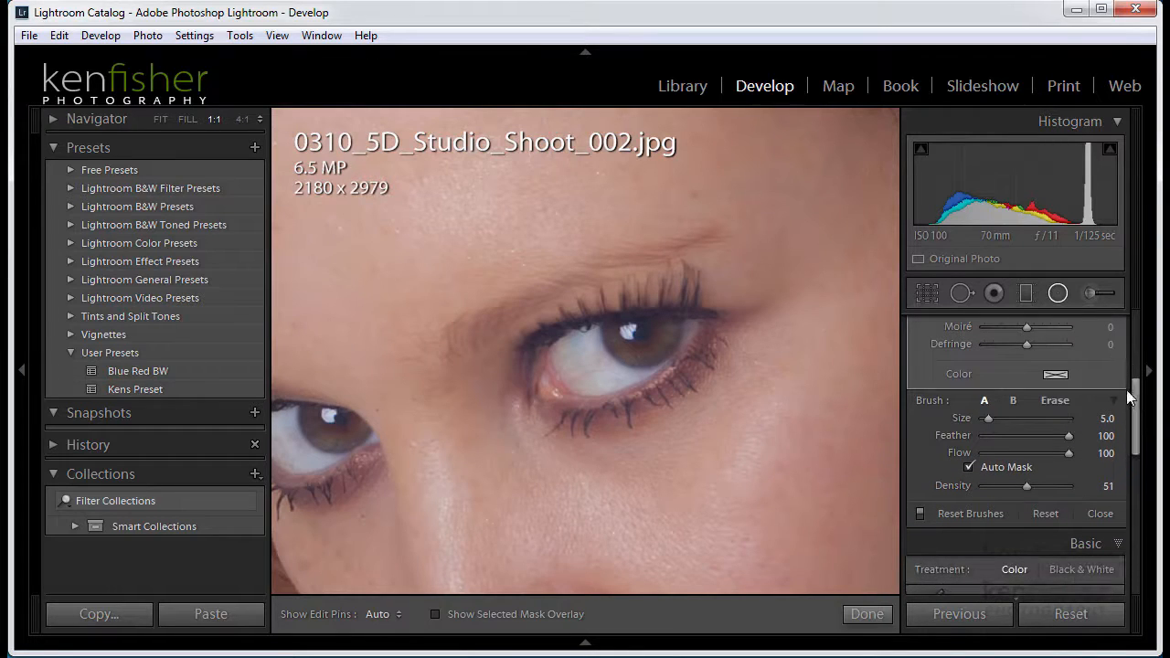
left_click(1055, 400)
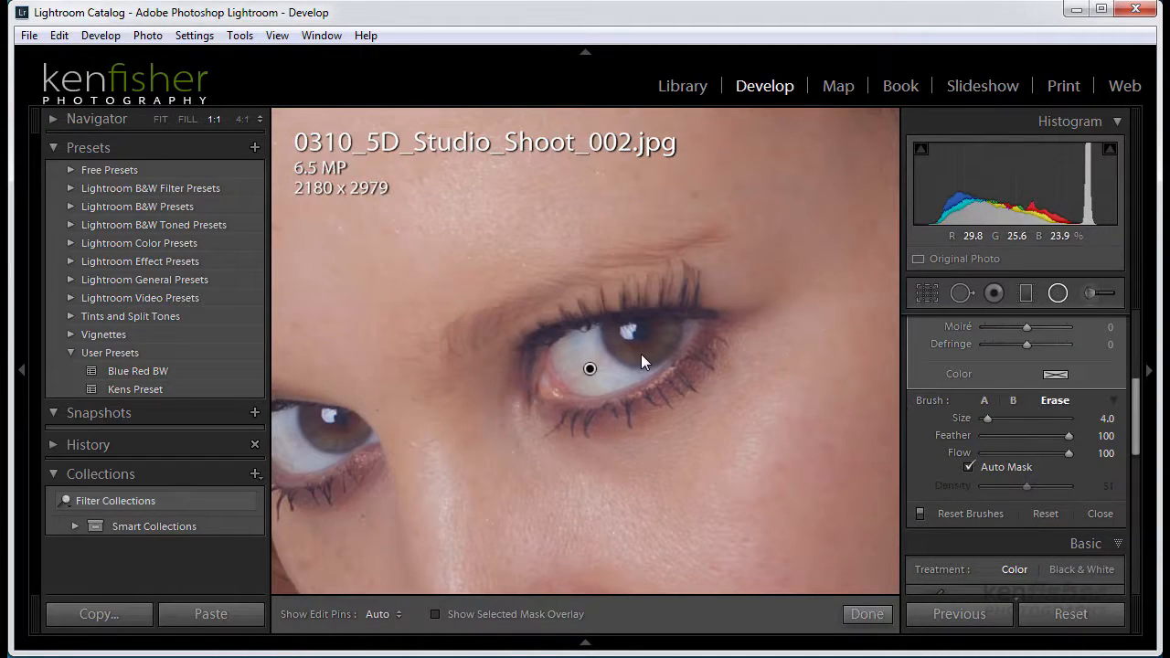
key("bracketright")
key("bracketright")
key("bracketright")
key("bracketright")
key("bracketright")
key("h")
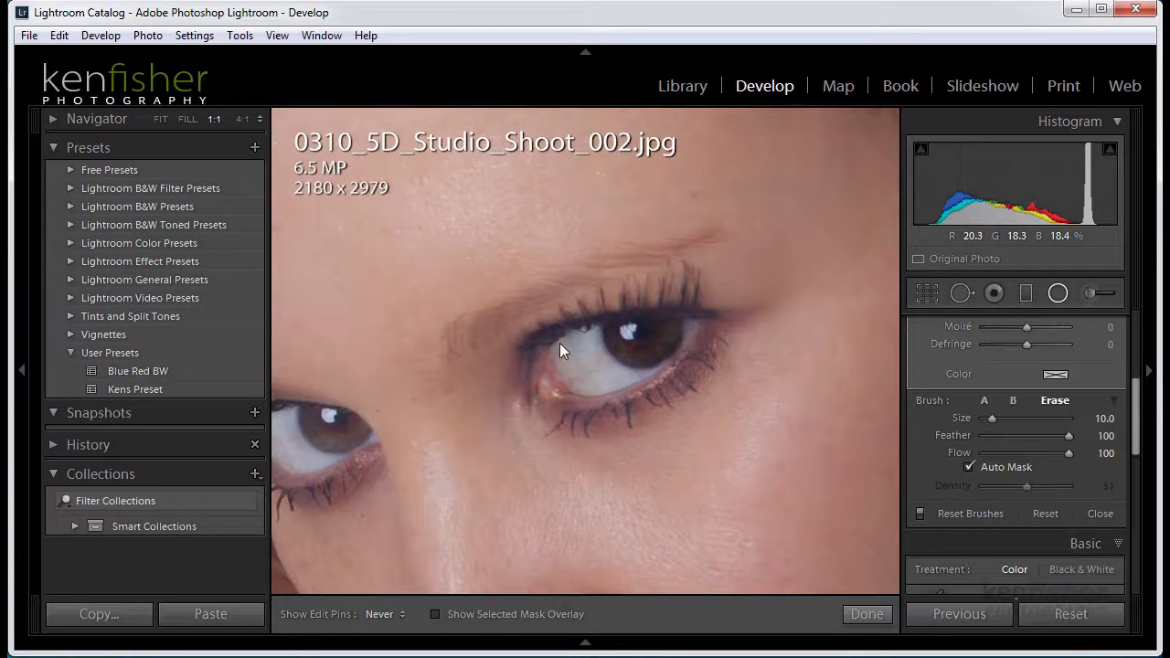
mouse_move(559, 343)
left_mouse_down()
mouse_move(596, 312)
mouse_move(696, 316)
left_mouse_up()
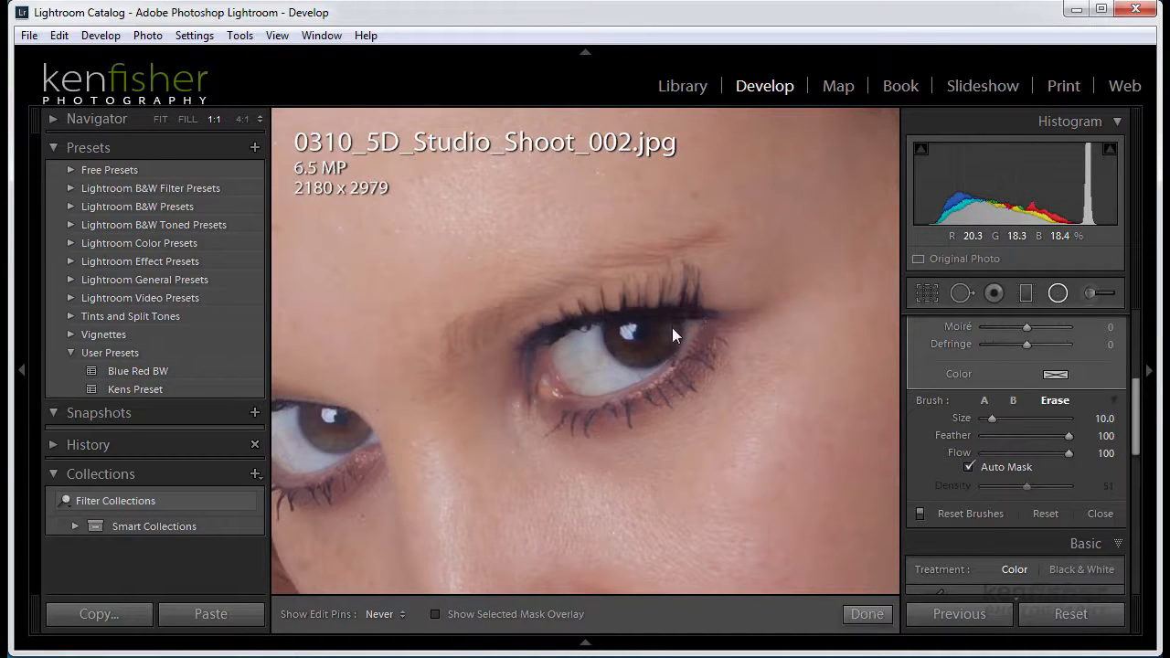
mouse_move(653, 399)
left_mouse_down()
mouse_move(597, 414)
mouse_move(519, 410)
mouse_move(608, 405)
mouse_move(669, 365)
mouse_move(576, 377)
left_mouse_up()
Erase the radial filter from the eye nearer the hair on the left of the photo with the same brush
left_click_drag(423, 408, 637, 332)
key("h")
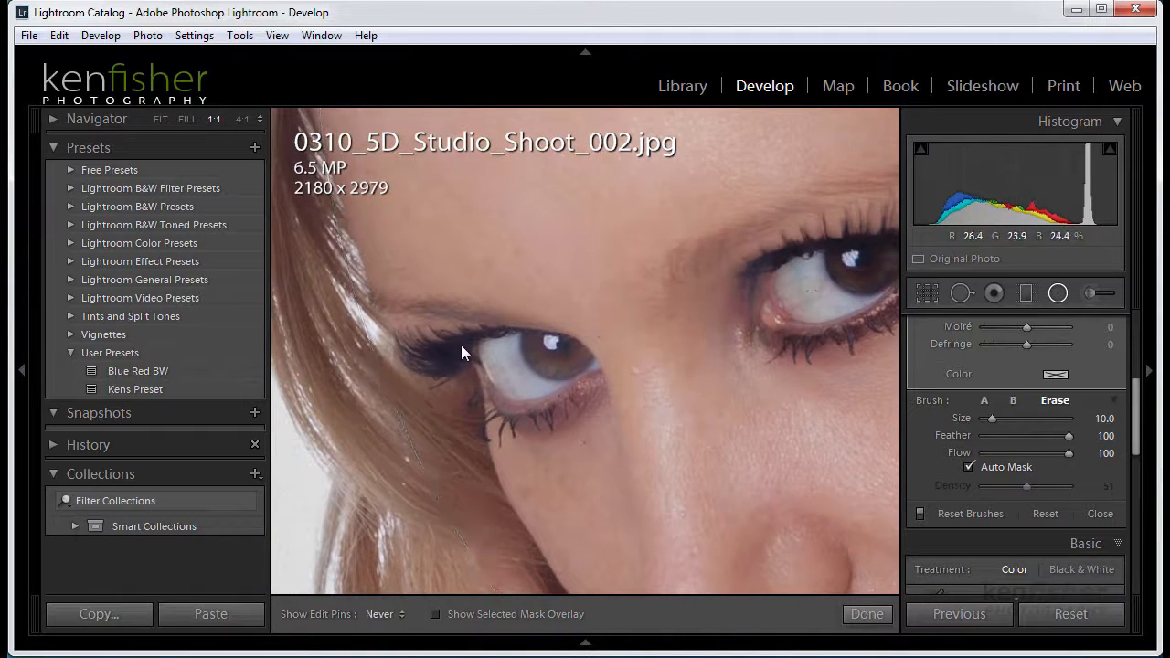
mouse_move(494, 355)
left_mouse_down()
mouse_move(501, 382)
mouse_move(554, 374)
mouse_move(506, 355)
left_mouse_up()
key("h")
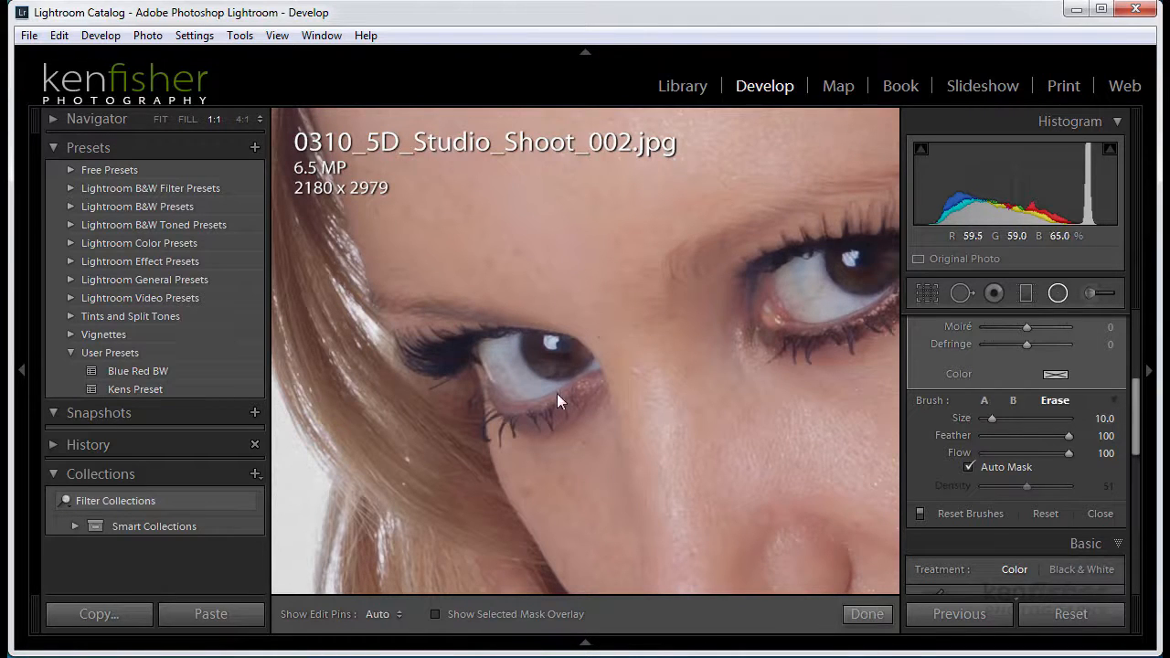
key("h")
key("h")
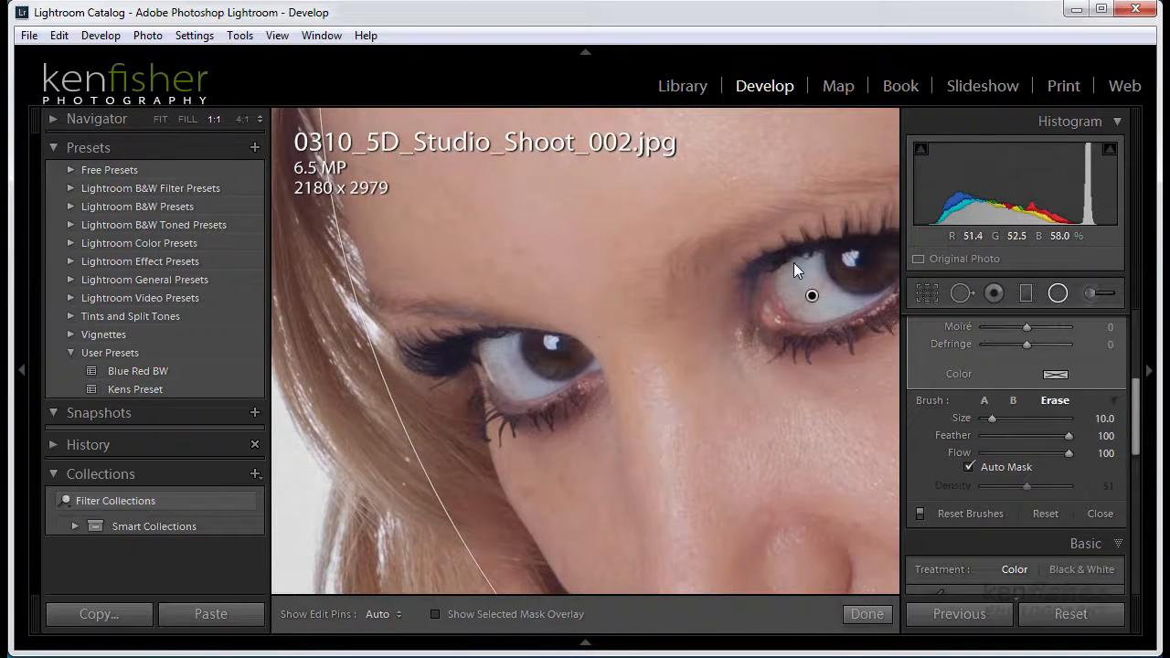
key("h")
key("h")
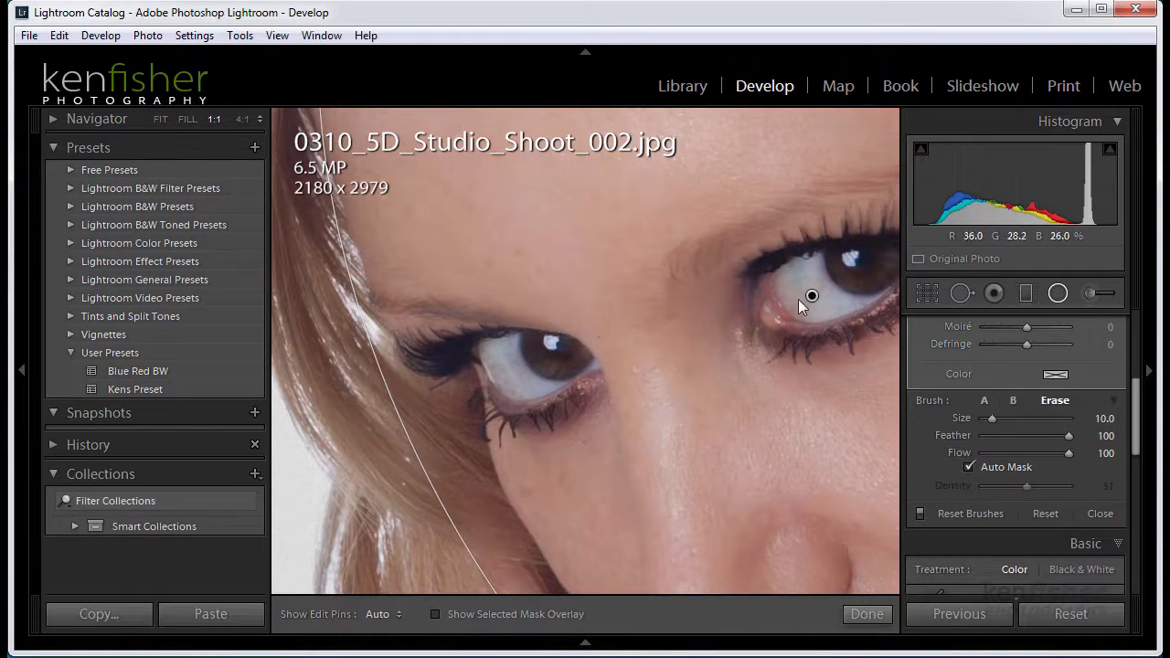
key("h")
key("h")
Fit the whole portrait in view and review the radial filter's exposure effect on the face
left_click(160, 119)
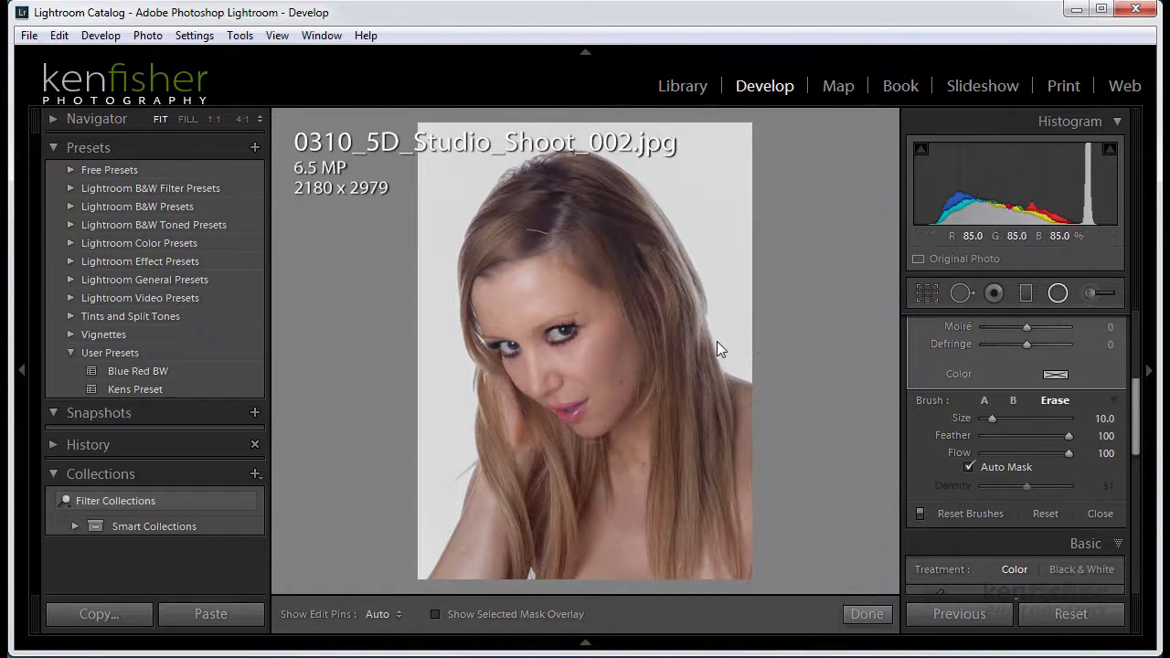
scroll(1137, 391, "up", 5)
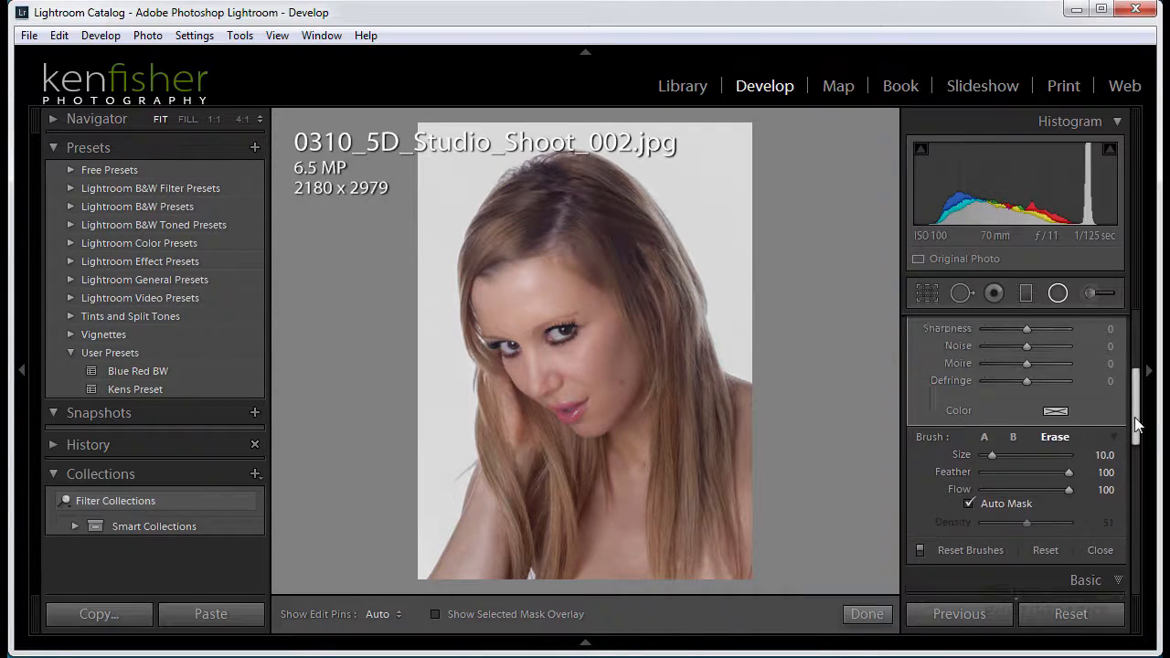
scroll(1136, 388, "up", 2)
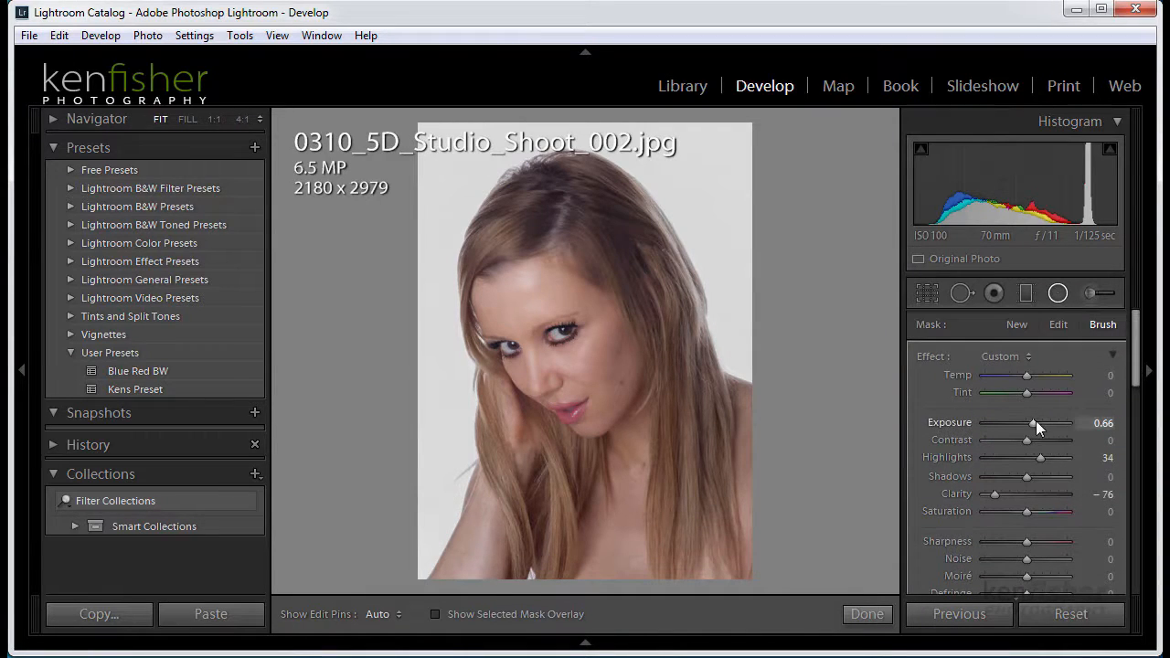
mouse_move(1033, 421)
left_mouse_down()
mouse_move(1022, 422)
mouse_move(1033, 424)
left_mouse_up()
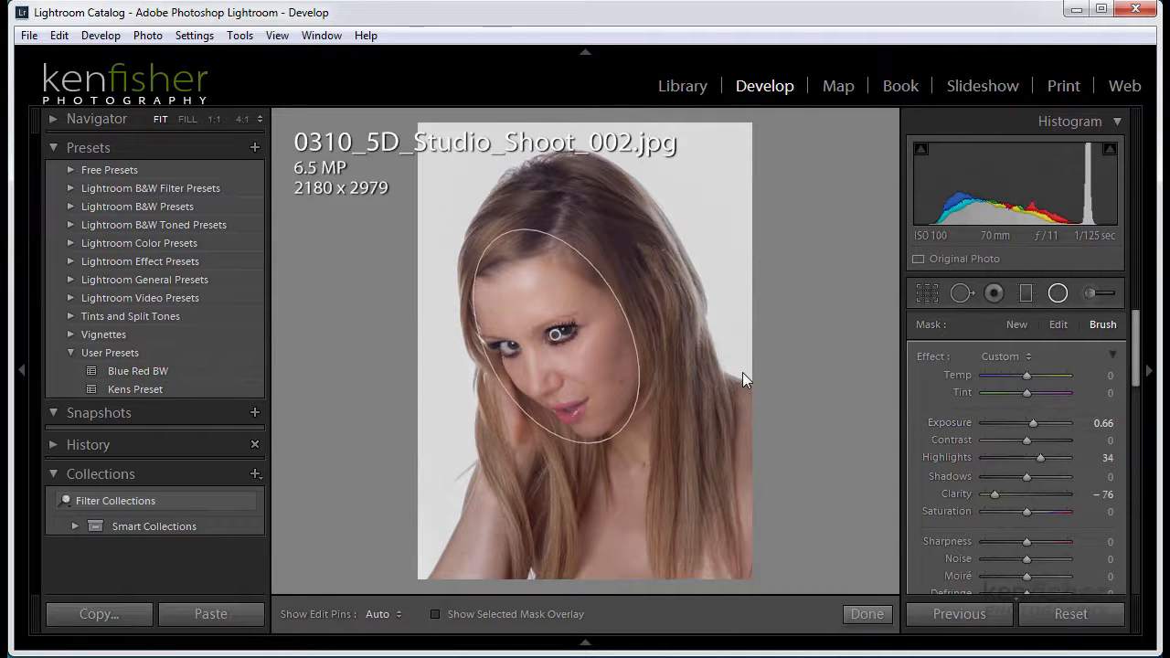